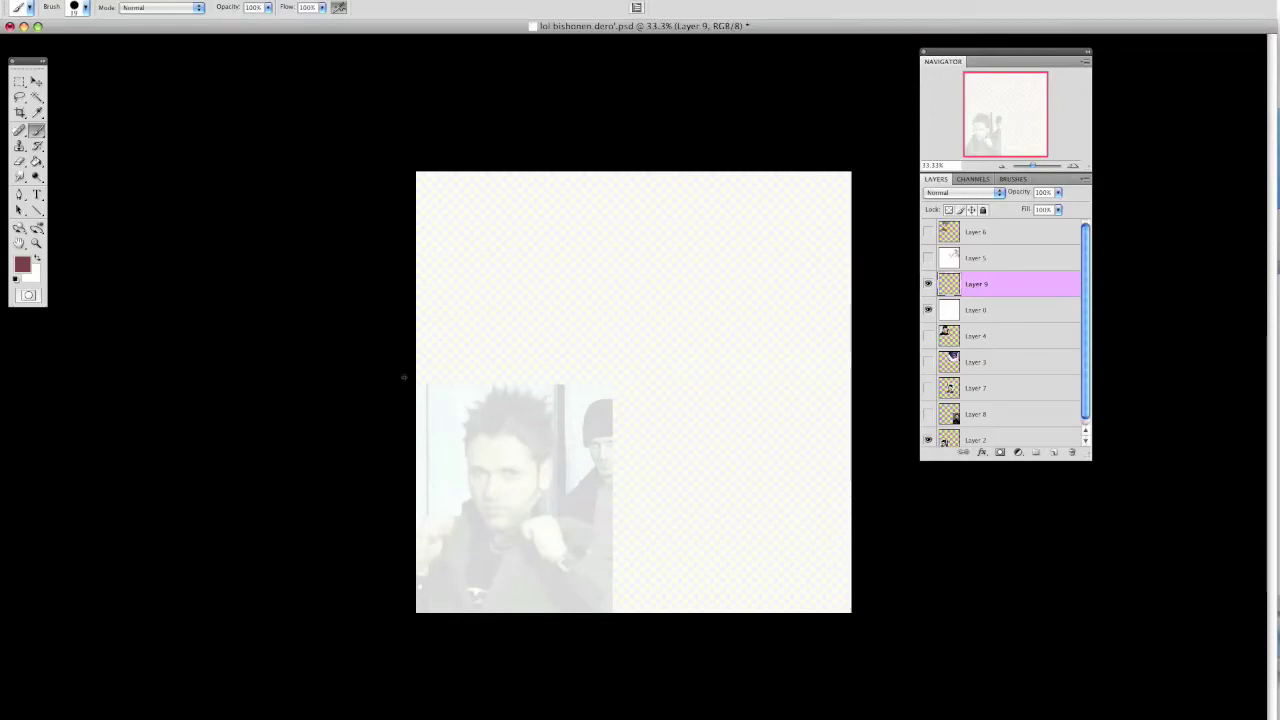
- Set Shape Dynamics minimum diameter to 23% with Pen Pressure, and enable Other Dynamics for opacity and flow
right_click(612, 302)
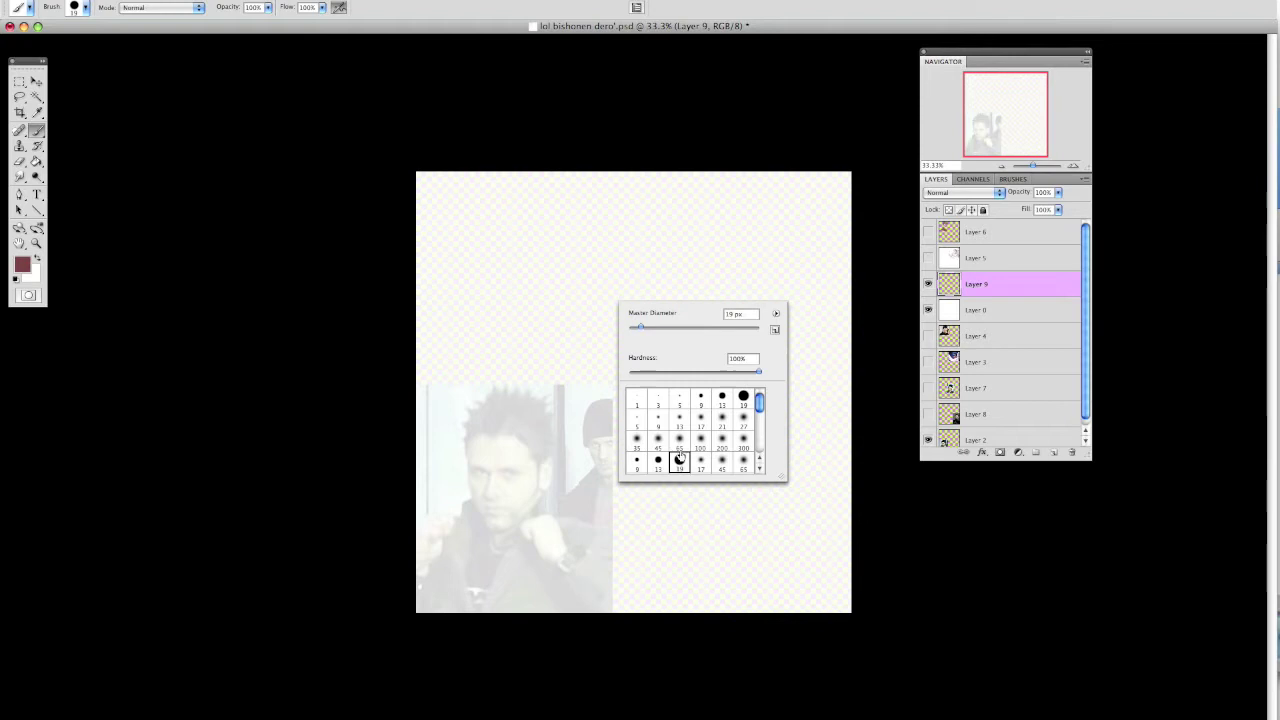
left_click(1010, 179)
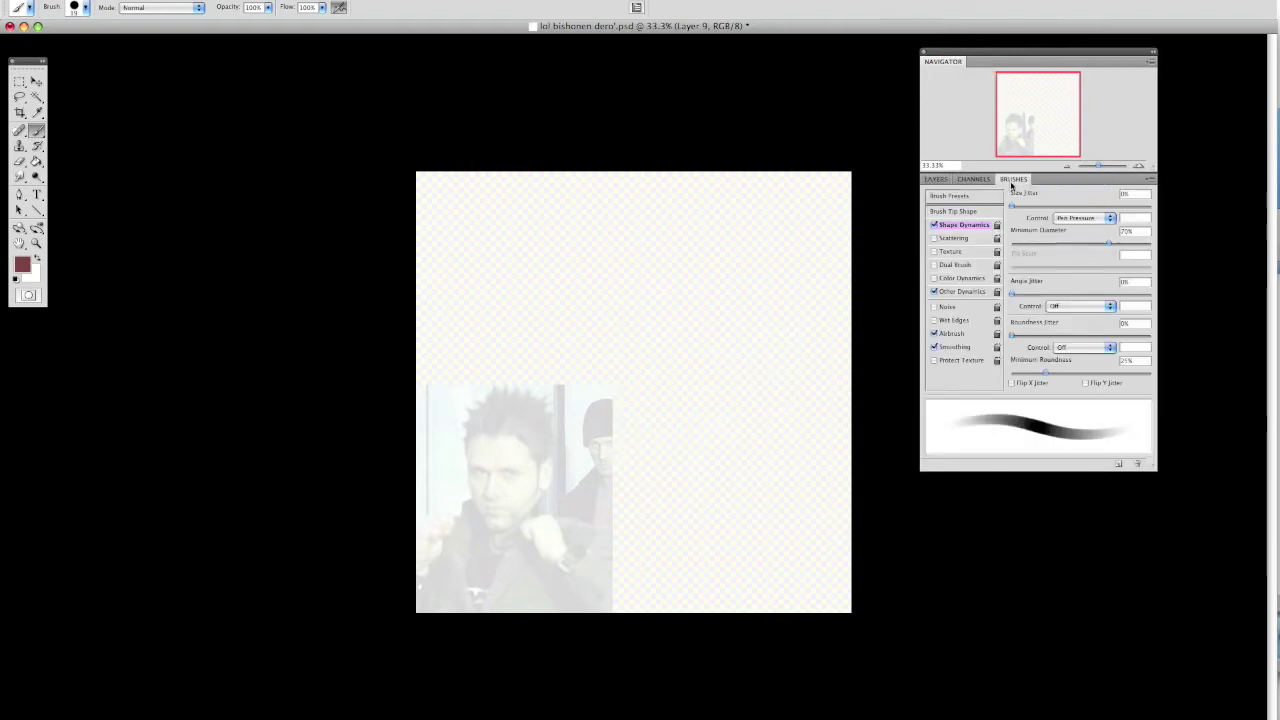
left_click(430, 2)
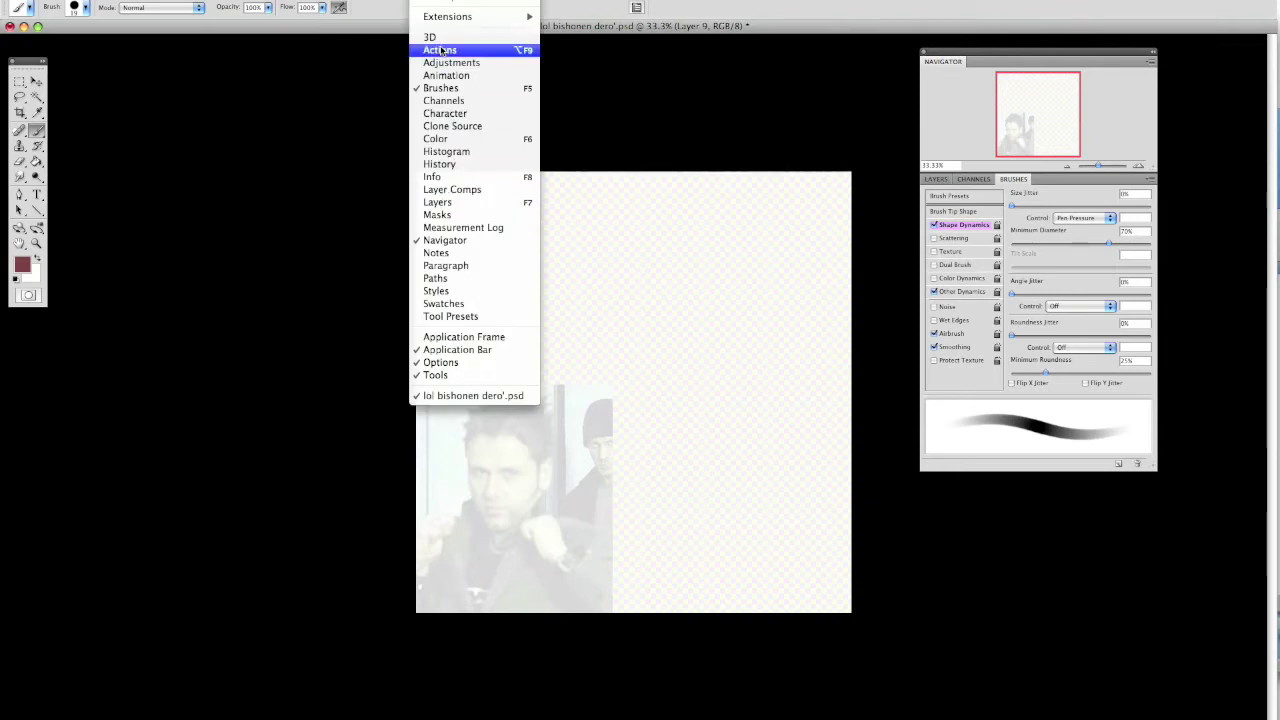
left_click(760, 127)
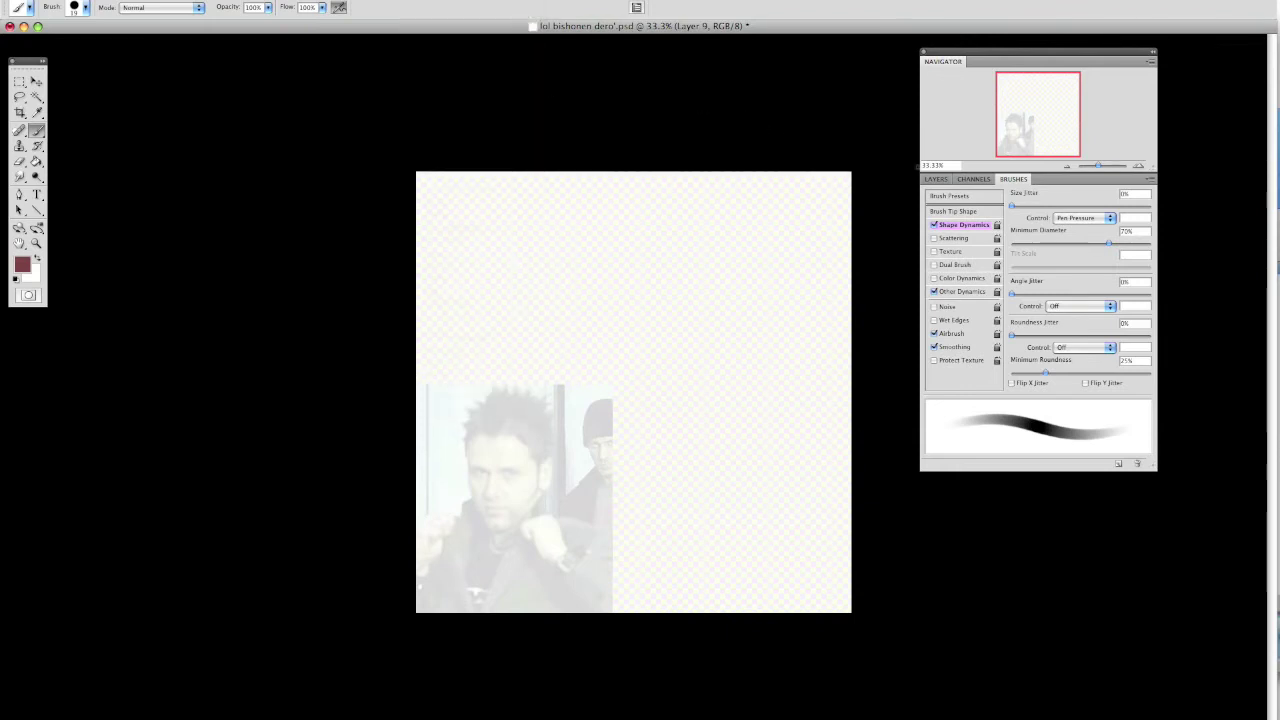
left_click_drag(1049, 244, 1030, 245)
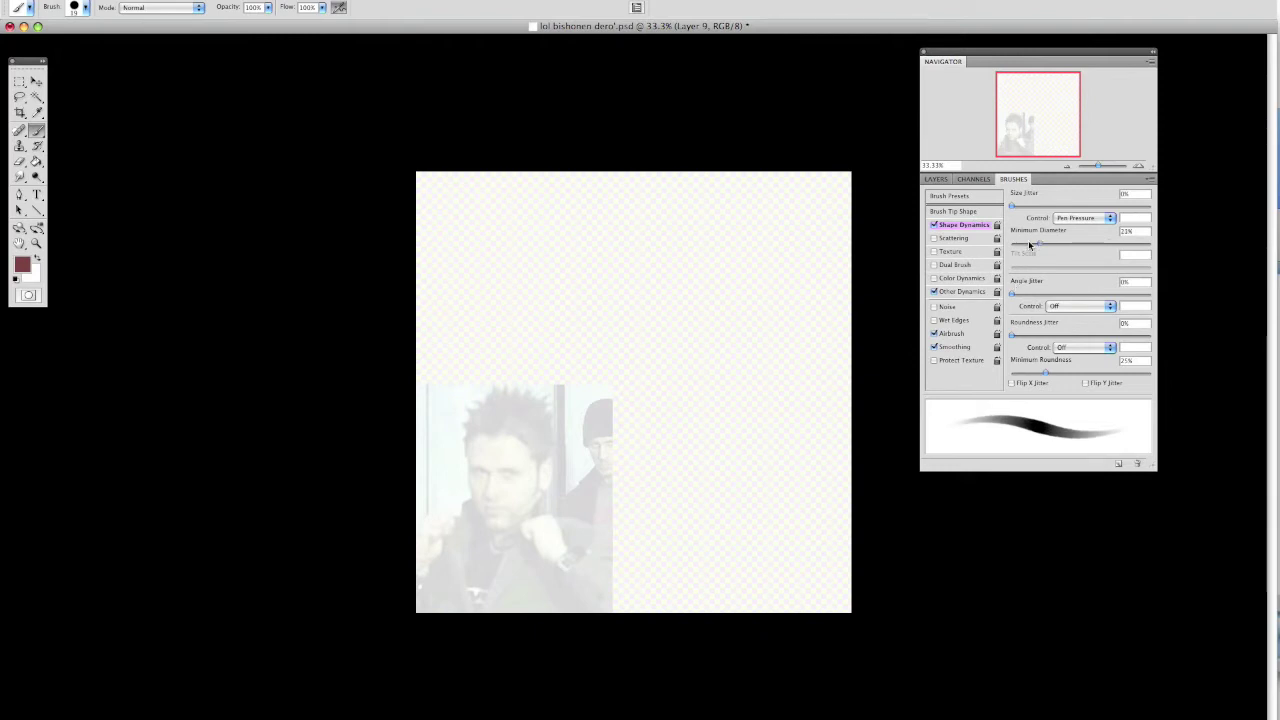
left_click(1078, 222)
left_click(964, 296)
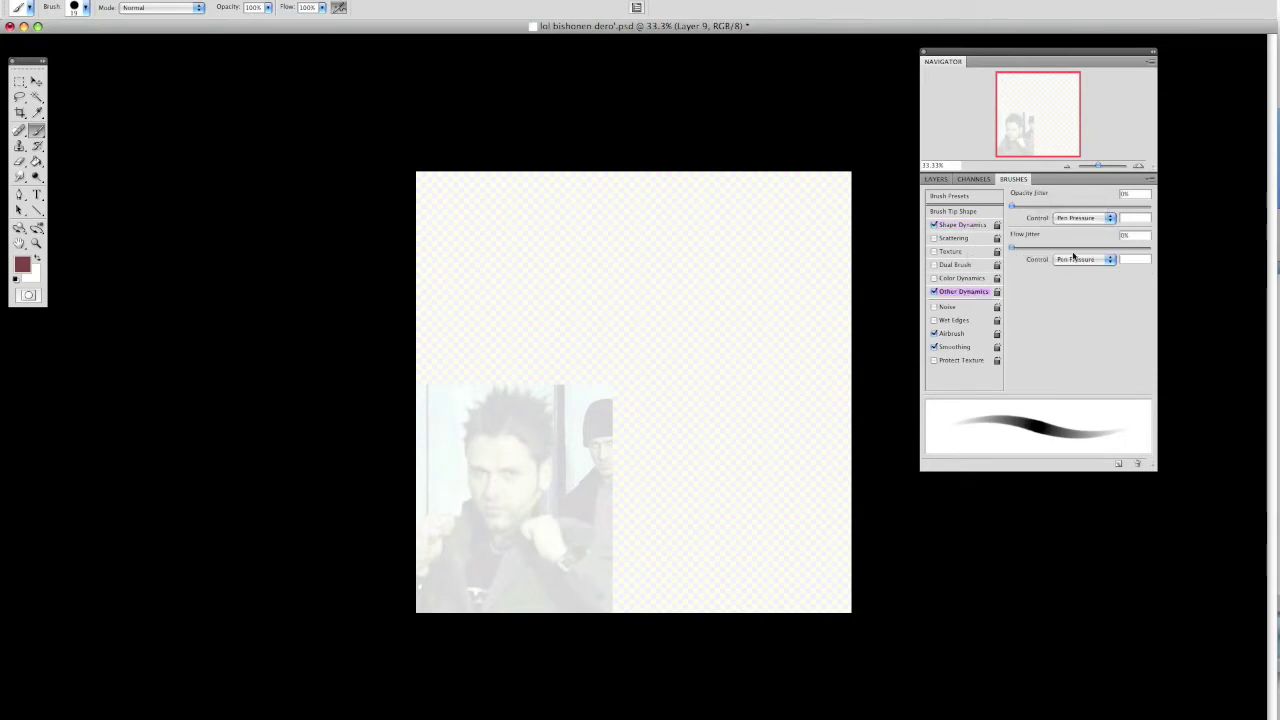
left_click(942, 180)
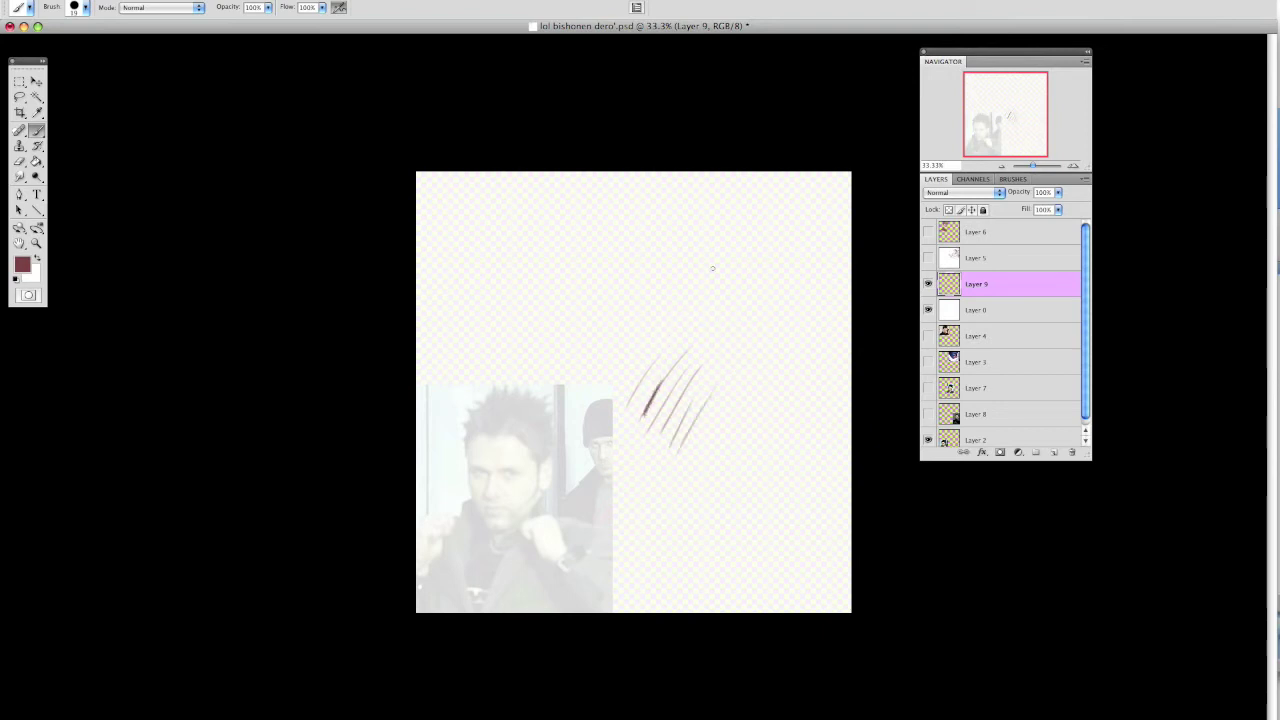
- Paint diagonal test strokes, switch to a different 49 px brush tip, and undo the last stroke
right_click(686, 362)
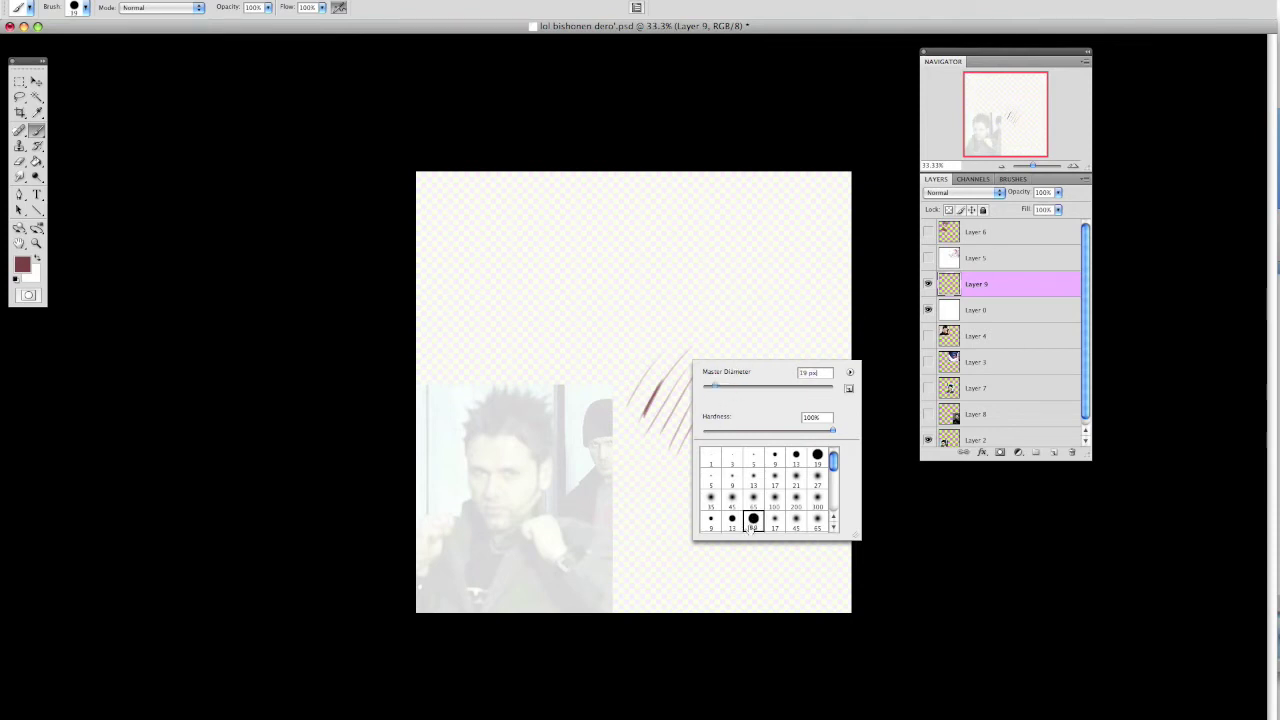
left_click(717, 309)
right_click(724, 368)
left_click(719, 336)
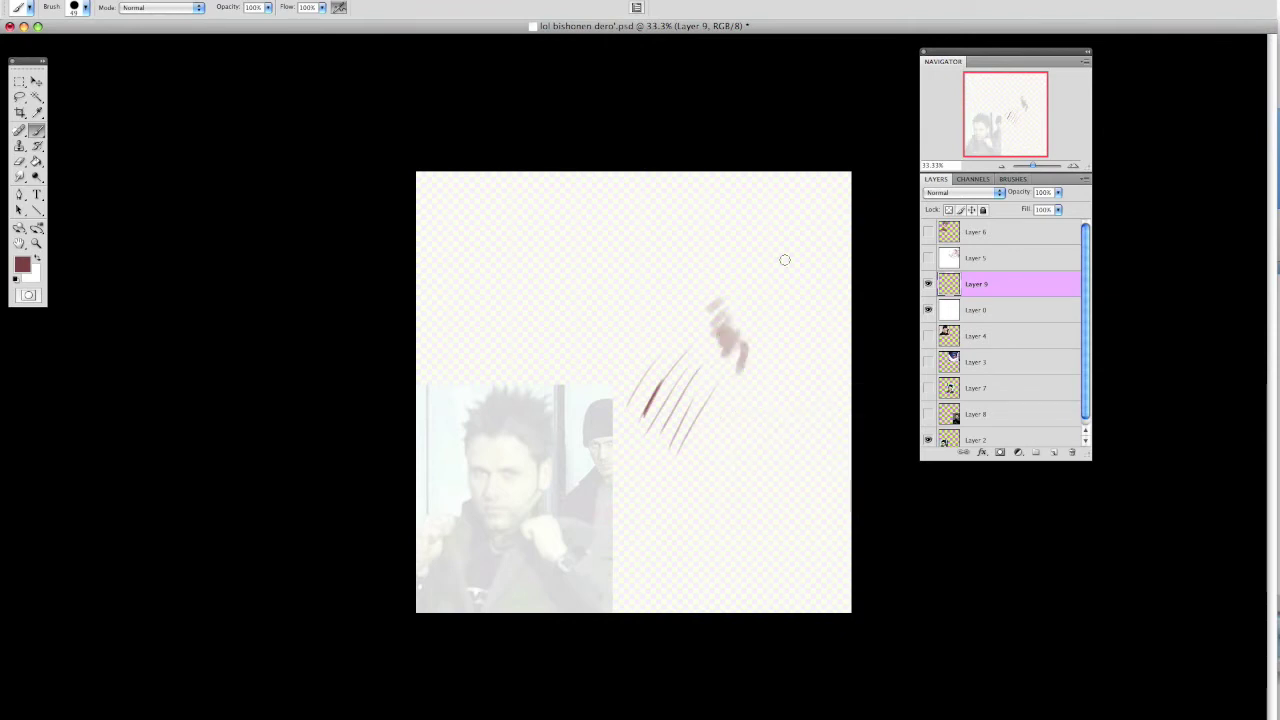
key("ctrl+z")
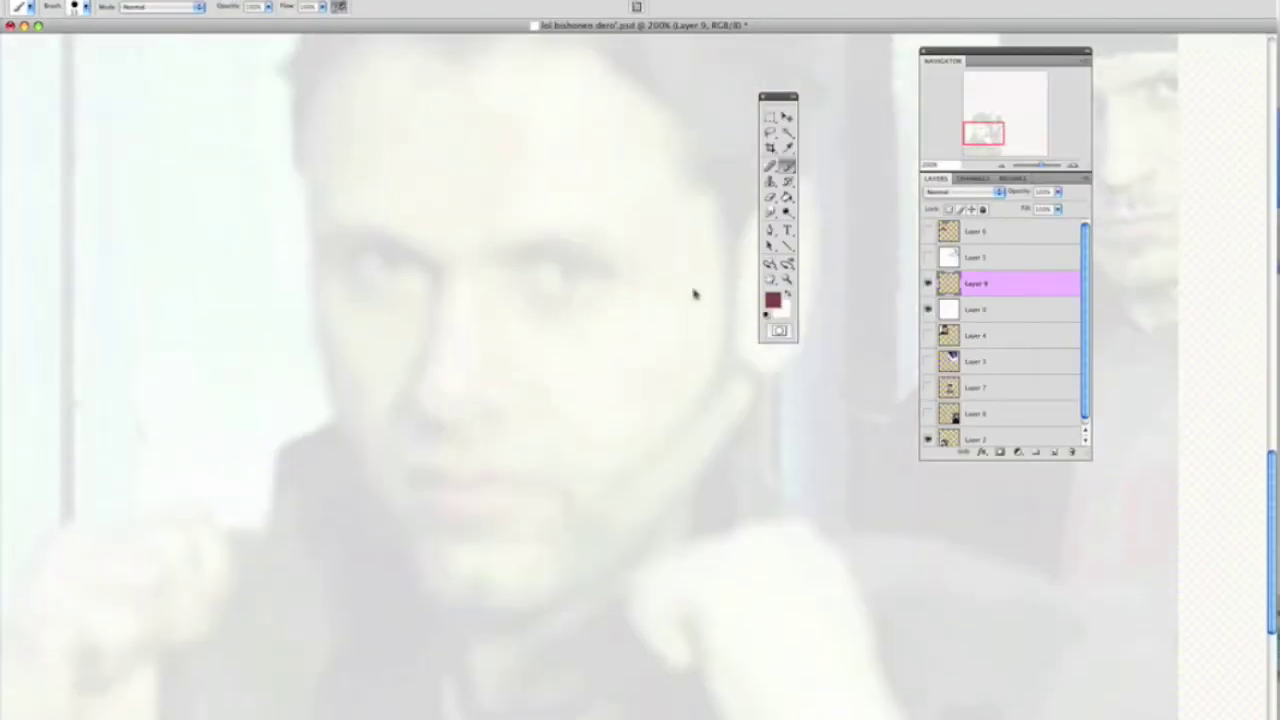
- Trace the nose, left cheek, jaw, chin and ear of the face
left_click_drag(432, 280, 443, 407)
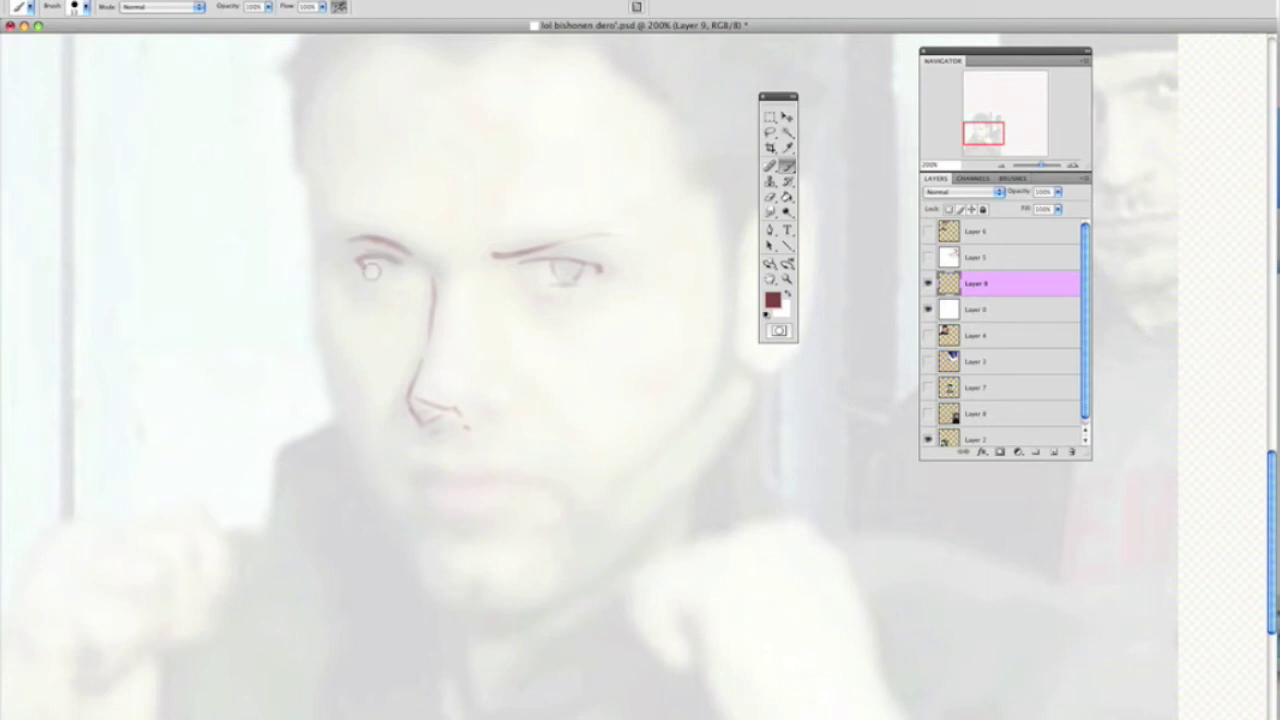
mouse_move(328, 282)
left_mouse_down()
mouse_move(430, 600)
mouse_move(623, 543)
left_mouse_up()
left_click_drag(778, 96, 1214, 103)
mouse_move(748, 215)
left_mouse_down()
mouse_move(789, 325)
mouse_move(773, 267)
left_mouse_up()
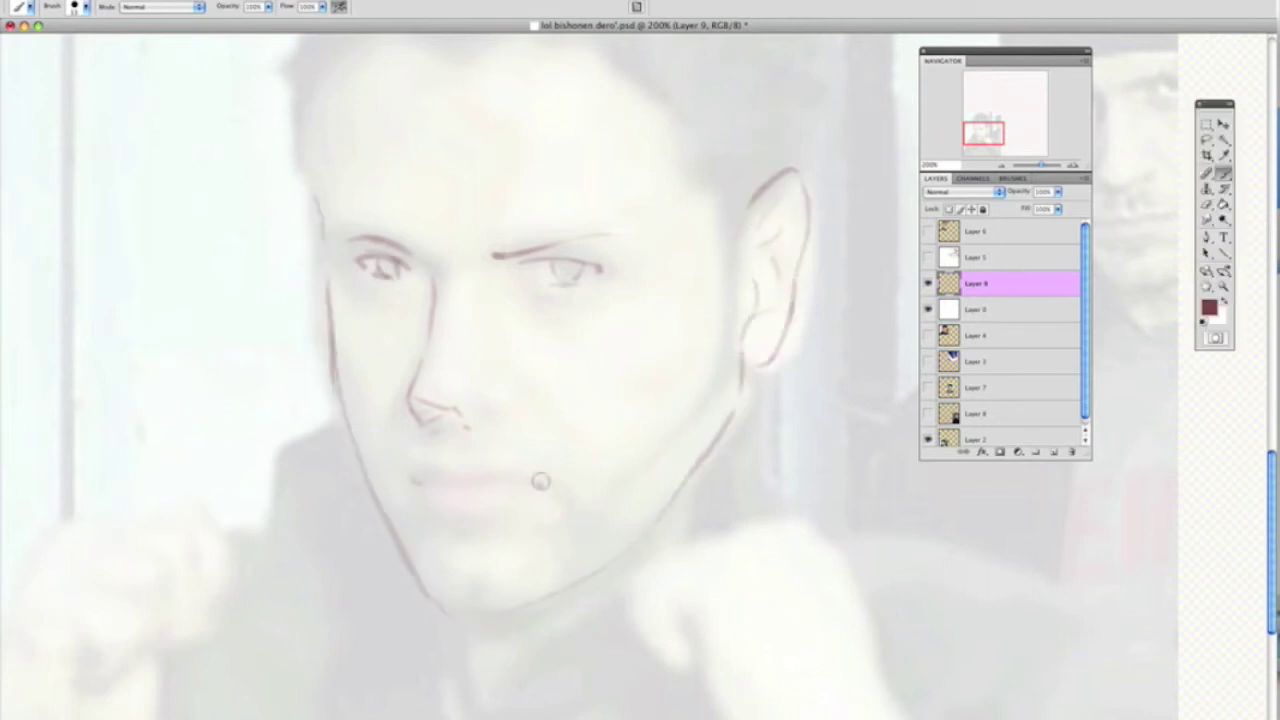
- Sketch short strokes along the hairline and extend the jawline down to the chin
scroll(540, 482, "up", 5)
right_click(495, 410)
left_click_drag(447, 410, 478, 382)
left_click_drag(380, 388, 406, 420)
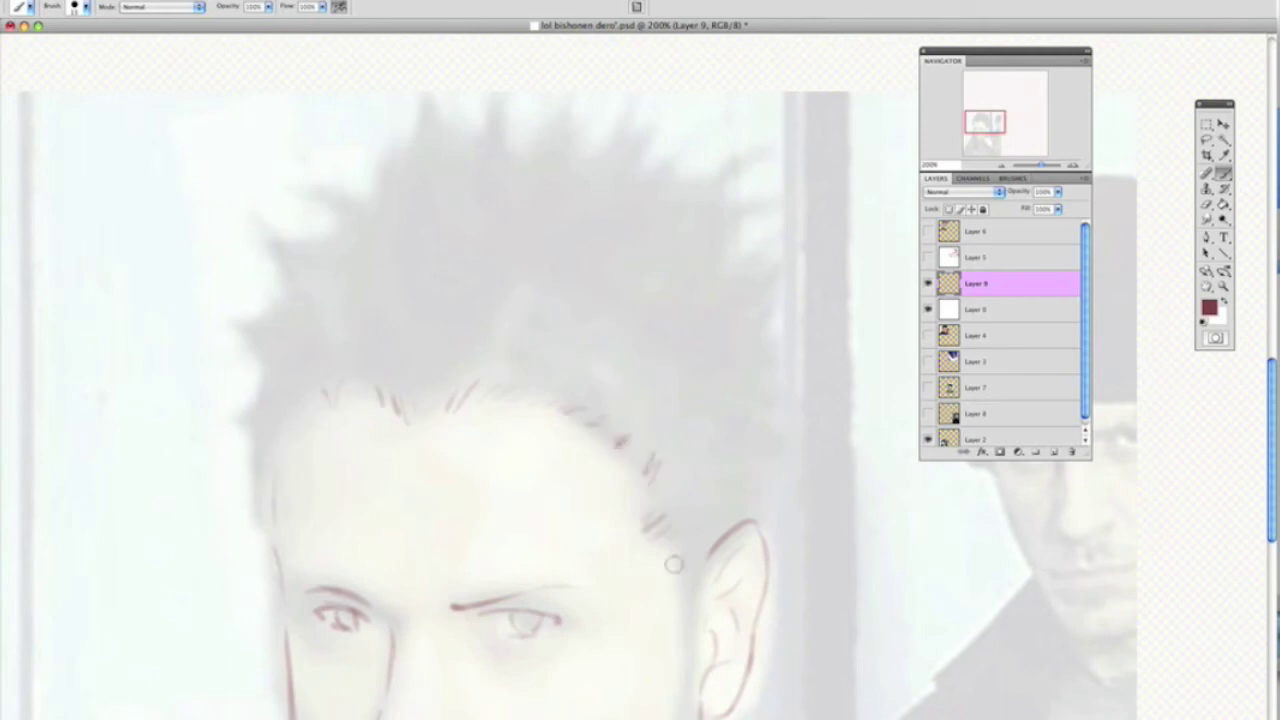
scroll(725, 265, "down", 5)
left_click_drag(684, 383, 722, 332)
- Outline the raised fist, its fingers, the hand and the wrist
scroll(634, 491, "down", 5)
left_click_drag(574, 242, 620, 372)
left_click_drag(534, 217, 585, 315)
left_click_drag(548, 195, 720, 162)
left_click_drag(750, 218, 790, 350)
left_click_drag(620, 360, 720, 434)
left_click_drag(760, 340, 730, 560)
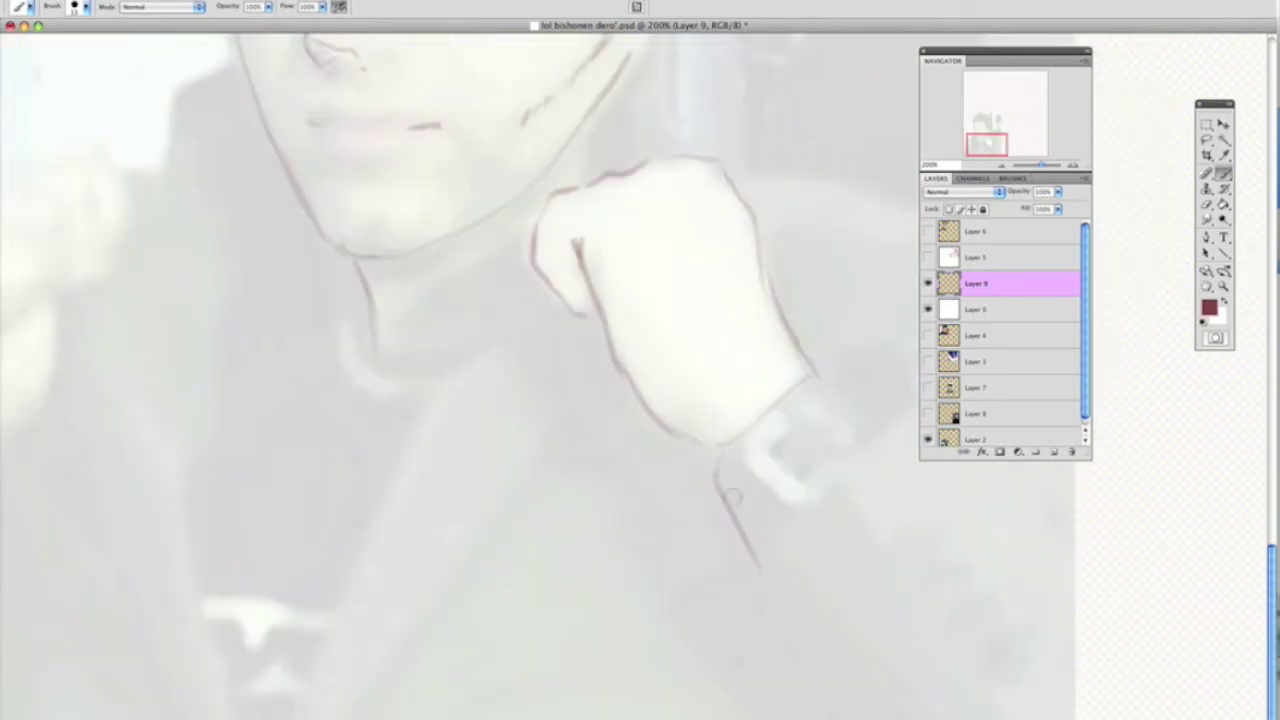
key("ctrl+minus")
left_click_drag(500, 585, 575, 678)
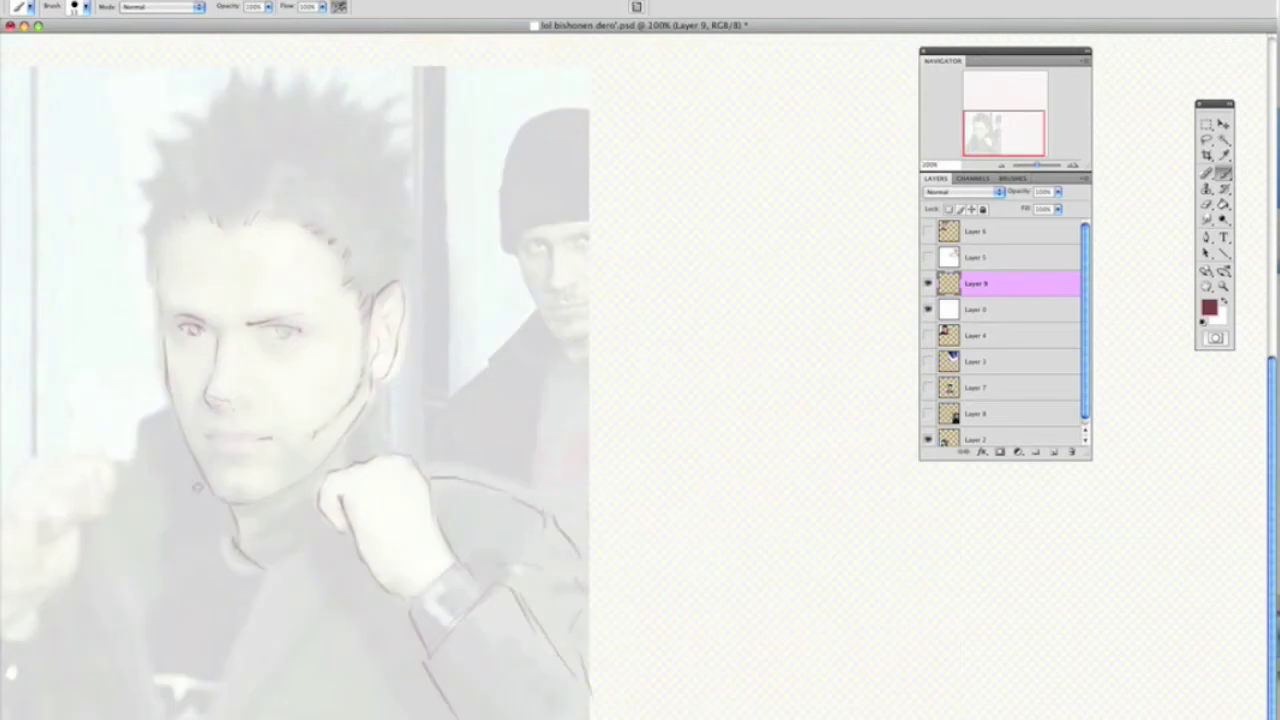
- Draw the spiky hair outline across the top and sides of the head
left_click_drag(190, 125, 155, 140)
left_click_drag(160, 180, 120, 220)
left_click_drag(265, 75, 240, 115)
left_click_drag(420, 240, 400, 275)
left_click_drag(400, 90, 375, 160)
left_click_drag(345, 75, 330, 110)
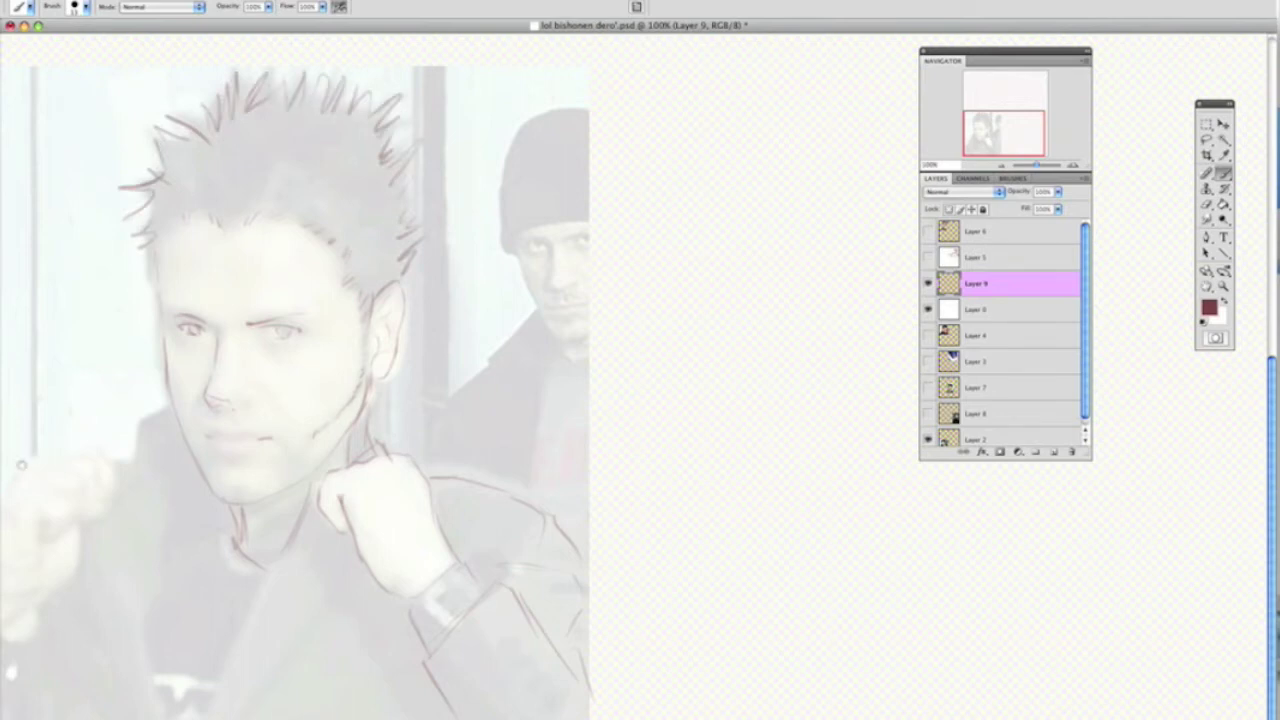
- Outline the jacket collar, lapel, shoulder and torso below the neck
mouse_move(205, 488)
left_mouse_down()
mouse_move(148, 615)
mouse_move(112, 535)
left_mouse_up()
left_click_drag(148, 580, 137, 718)
left_click_drag(126, 648, 98, 718)
left_click_drag(302, 538, 222, 700)
left_click_drag(318, 578, 330, 625)
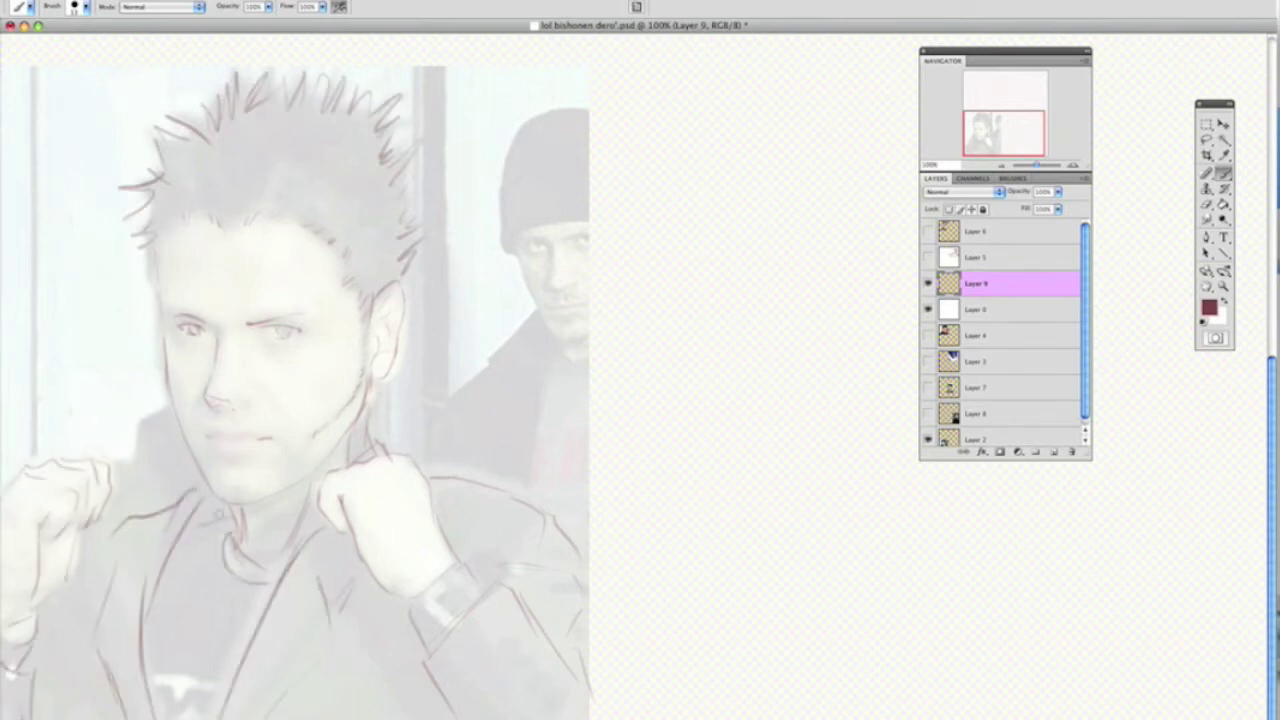
- On the white layer below, draw the eyebrow and the right eye's lids and iris
left_click(975, 309)
right_click(362, 444)
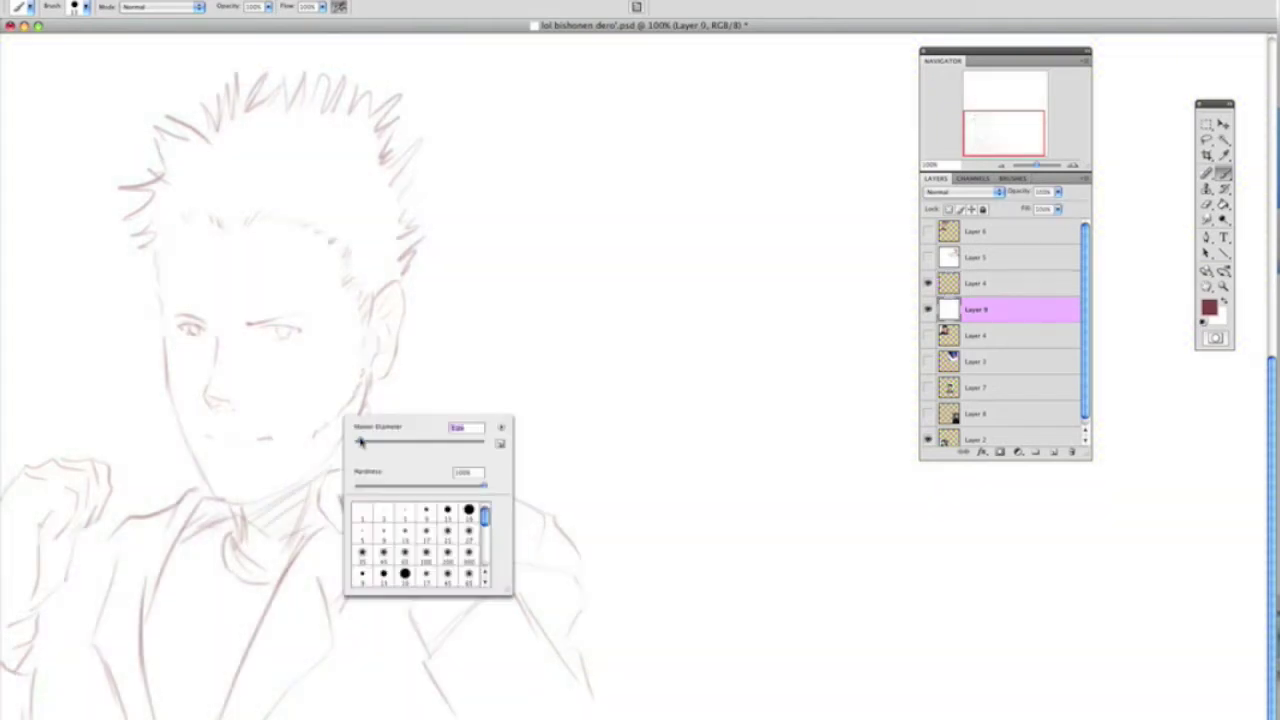
key("ctrl+plus")
left_click_drag(492, 283, 697, 253)
mouse_move(505, 288)
left_mouse_down()
mouse_move(630, 262)
mouse_move(660, 306)
mouse_move(630, 325)
left_mouse_up()
left_click_drag(545, 286, 655, 300)
- Draw the nose bridge, nostril, under-nose shading, left eye and brow, and mouth line
left_click_drag(396, 296, 402, 390)
left_click_drag(388, 442, 368, 500)
left_click_drag(374, 492, 442, 518)
left_click_drag(374, 538, 432, 556)
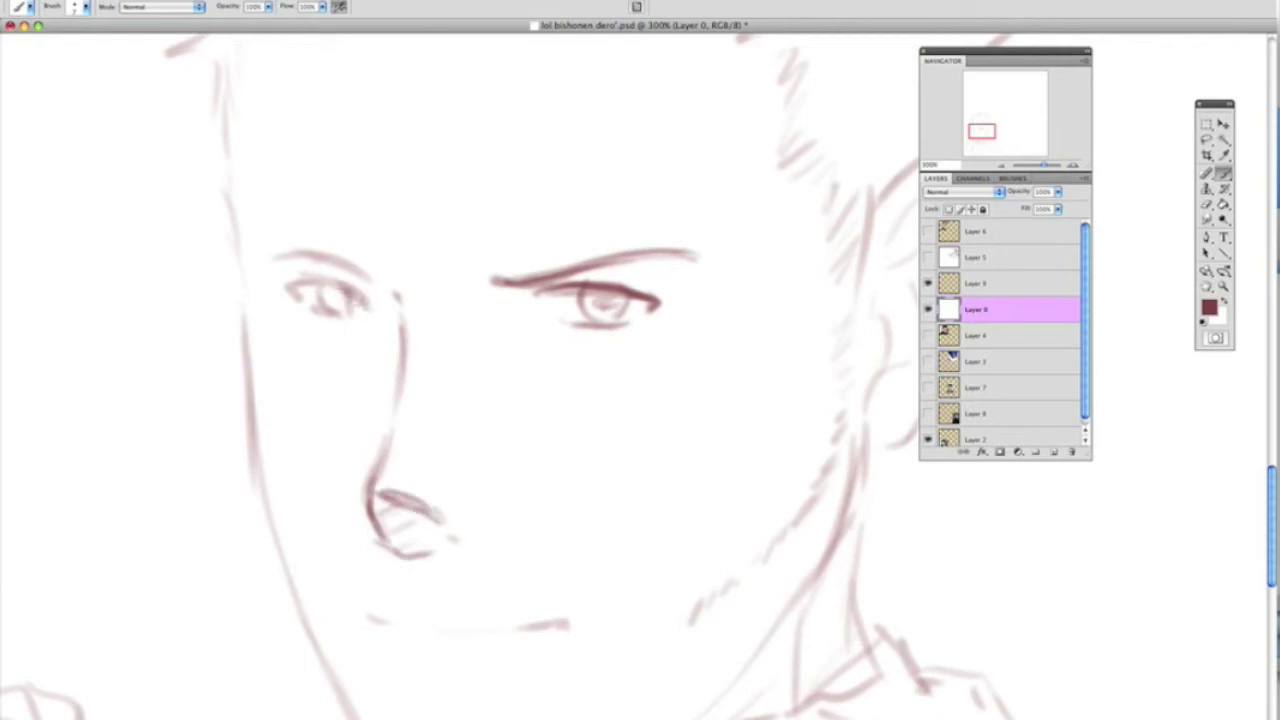
left_click_drag(288, 290, 372, 292)
left_click_drag(278, 256, 376, 288)
scroll(674, 361, "down", 5)
scroll(674, 361, "right", 2)
left_click_drag(302, 356, 446, 348)
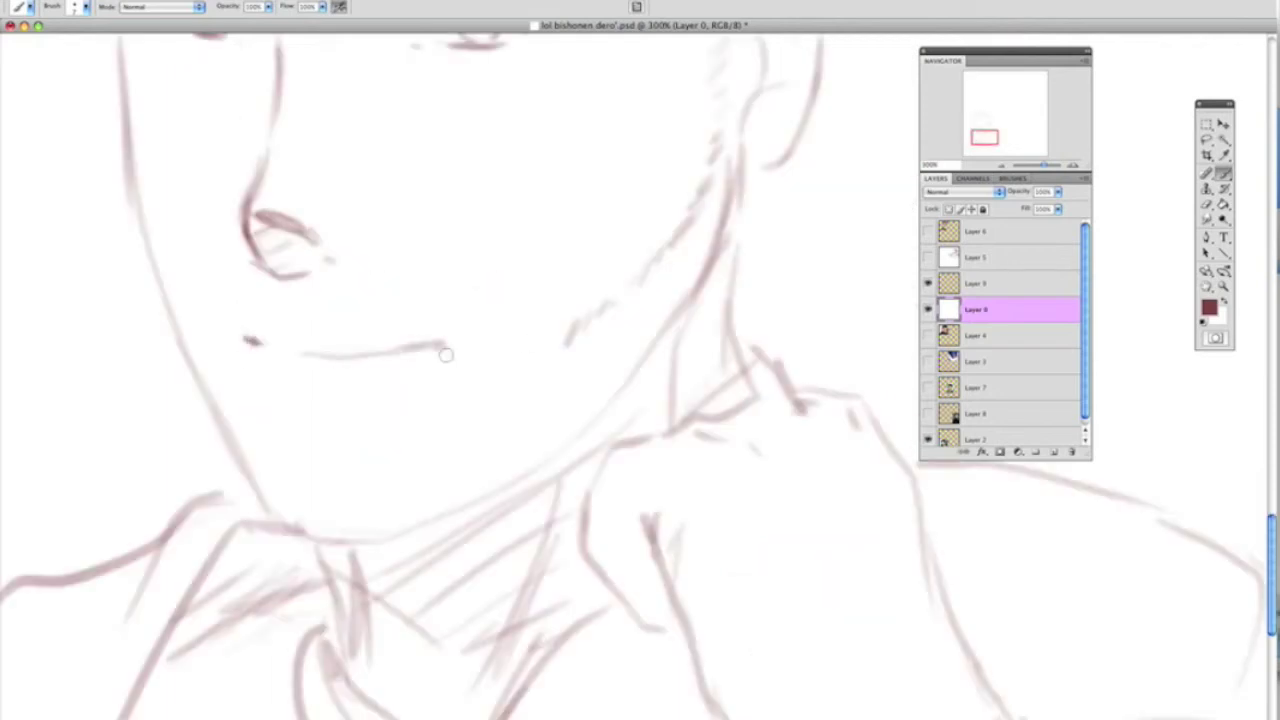
- Merge the sketch layer down into the white layer with Ctrl+E
left_click(960, 286)
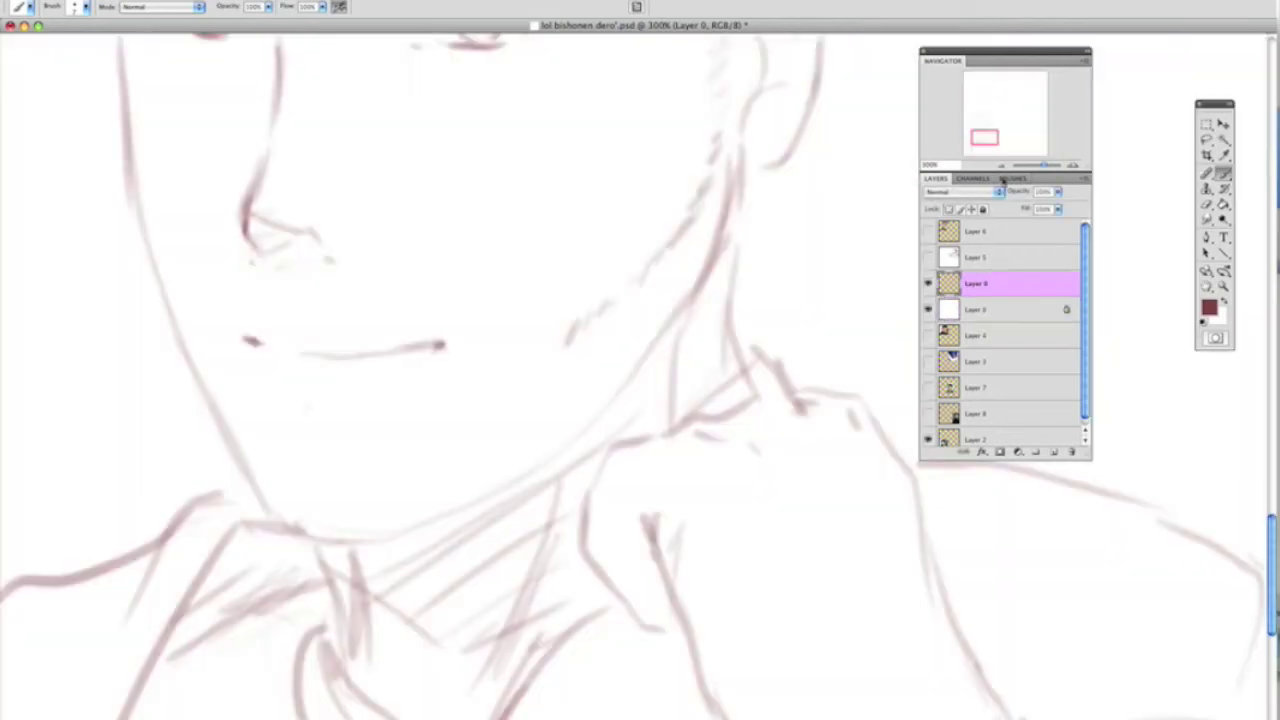
key("ctrl+minus")
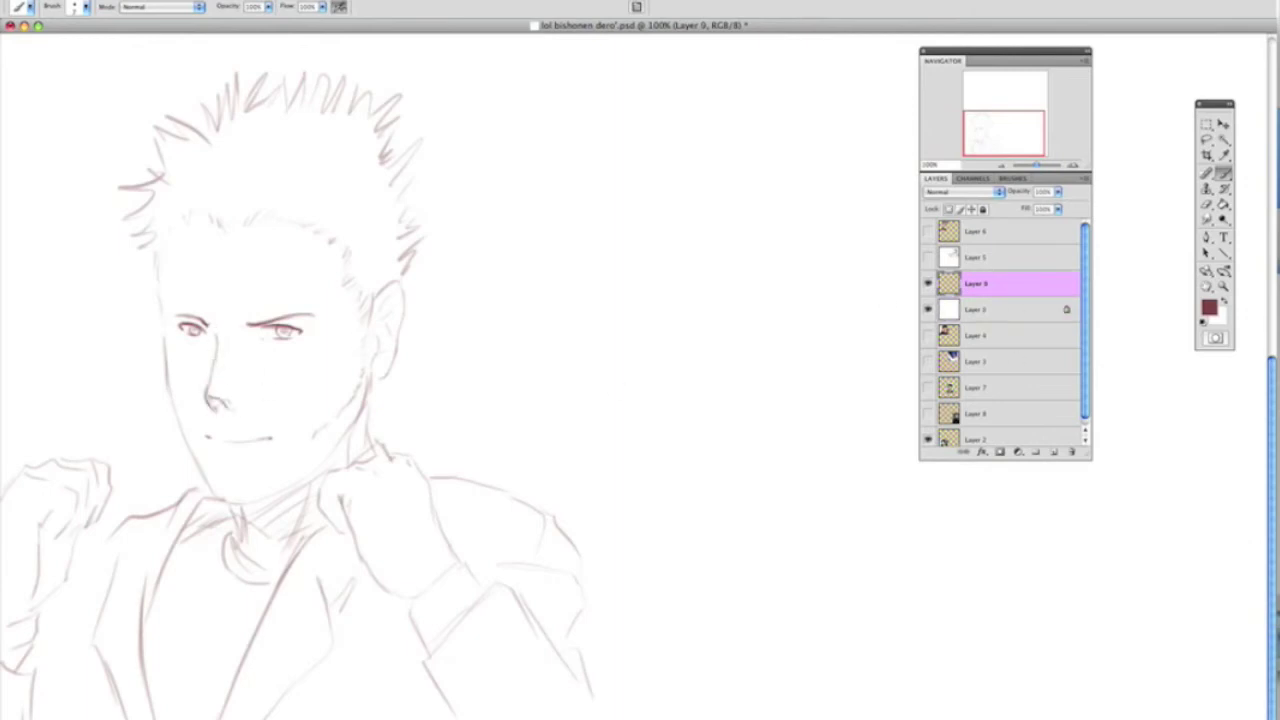
key("ctrl+e")
key("ctrl+plus")
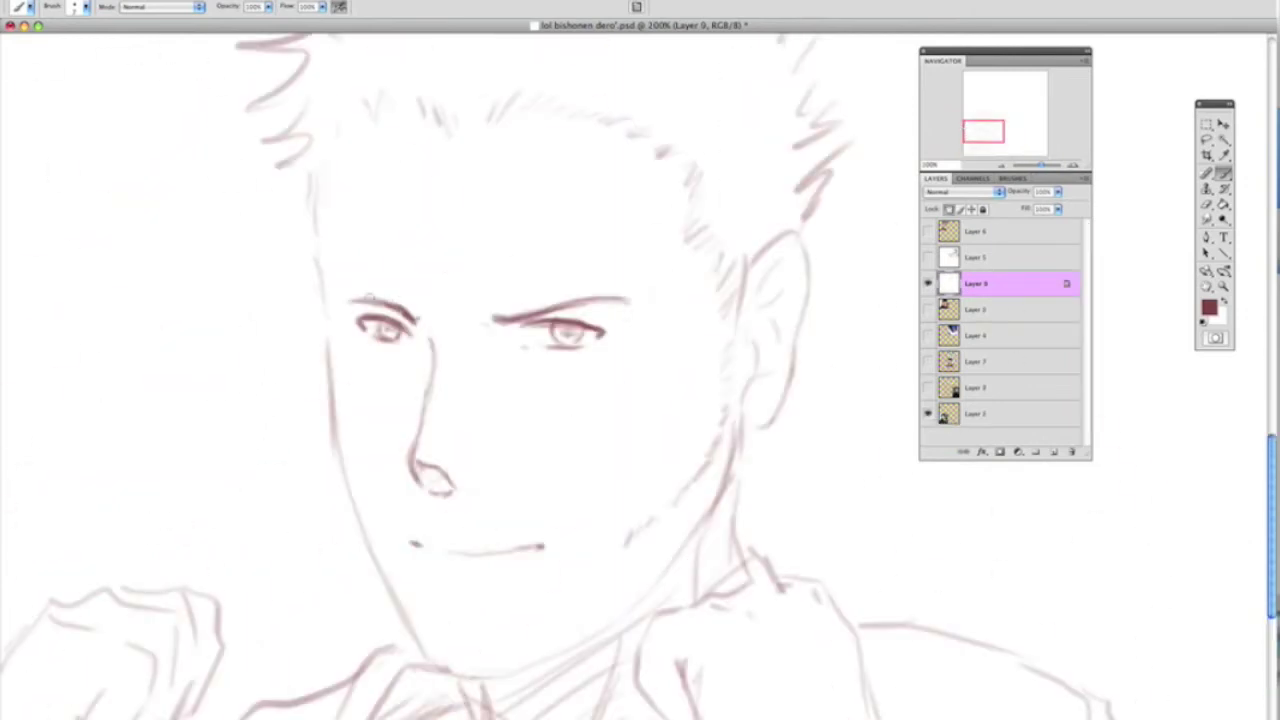
- Darken the nose bridge, nostrils, left face contour and right jaw line at 200% zoom
left_click_drag(433, 348, 410, 462)
left_click_drag(414, 464, 452, 484)
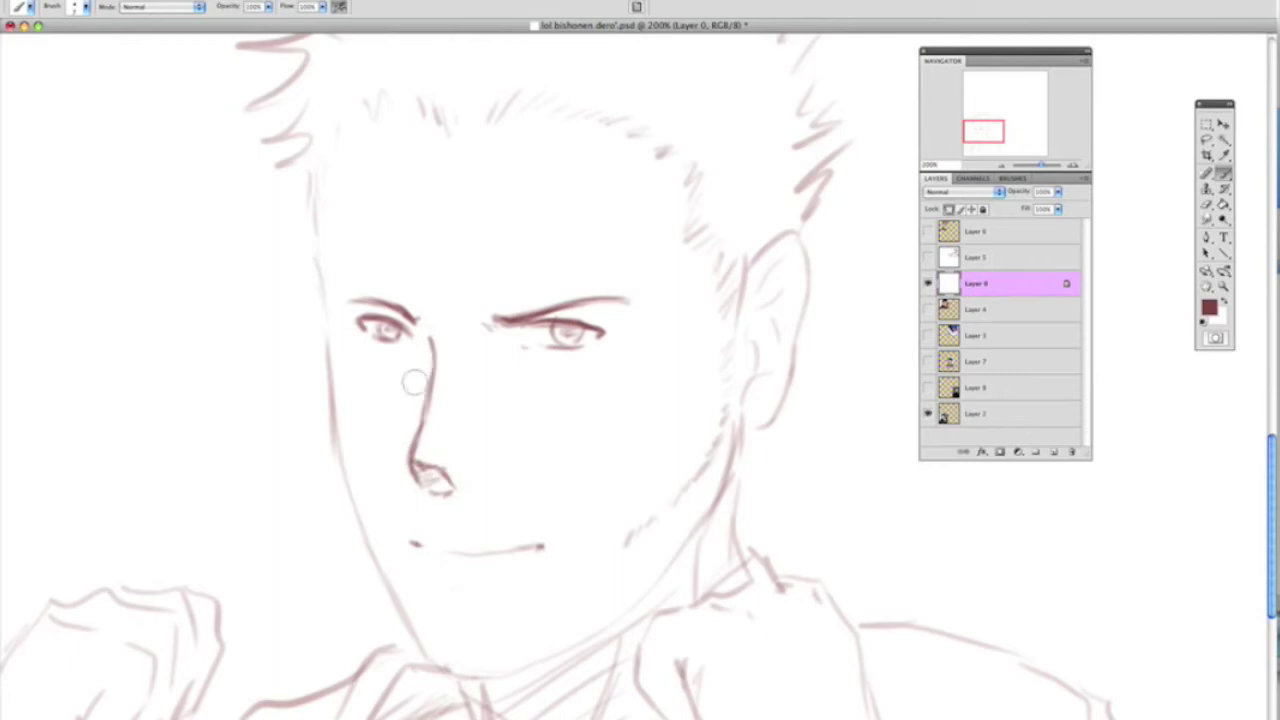
left_click_drag(322, 222, 358, 535)
left_click_drag(730, 457, 697, 521)
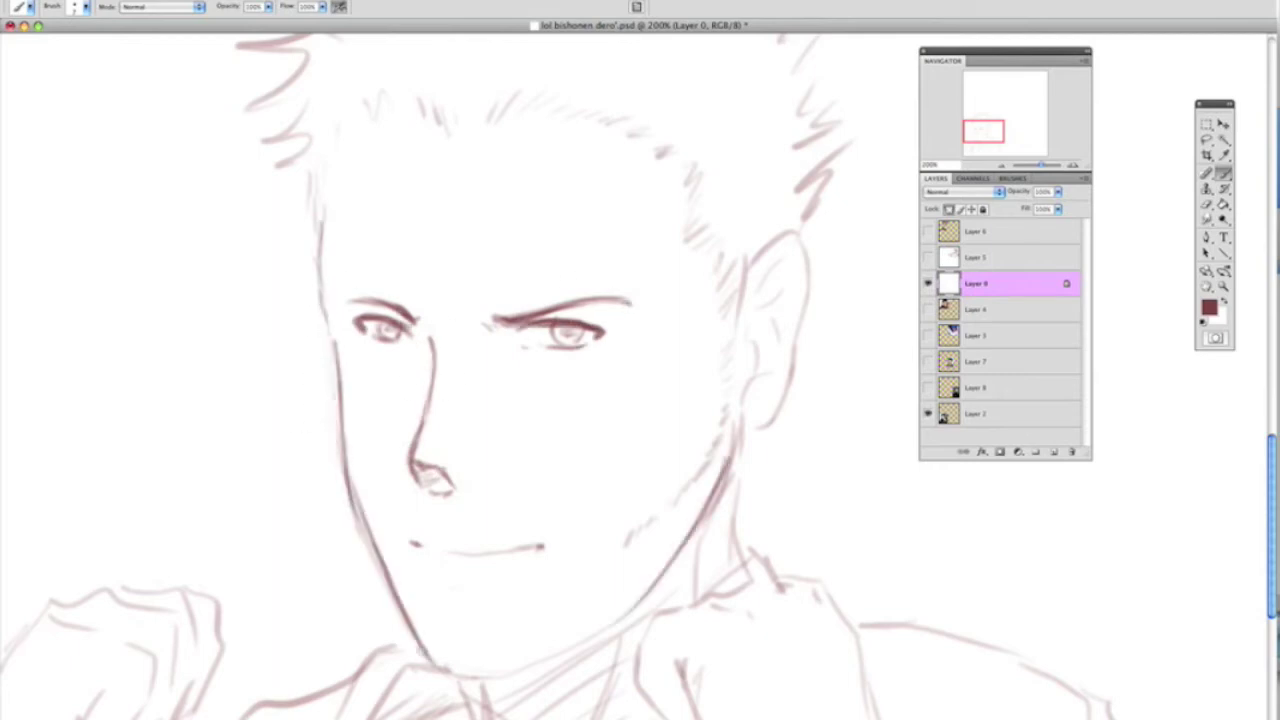
scroll(577, 294, "up", 5)
- Sketch spiky hair strands, including light strands across the top of the head
left_click_drag(330, 540, 342, 400)
left_click_drag(440, 268, 468, 385)
left_click_drag(385, 250, 360, 335)
left_click_drag(325, 368, 275, 422)
left_click_drag(300, 345, 262, 265)
mouse_move(345, 330)
left_mouse_down()
mouse_move(379, 181)
mouse_move(610, 340)
mouse_move(760, 510)
left_mouse_up()
mouse_move(840, 240)
left_mouse_down()
mouse_move(700, 210)
mouse_move(514, 195)
left_mouse_up()
left_click_drag(586, 120, 500, 260)
left_click_drag(690, 125, 640, 200)
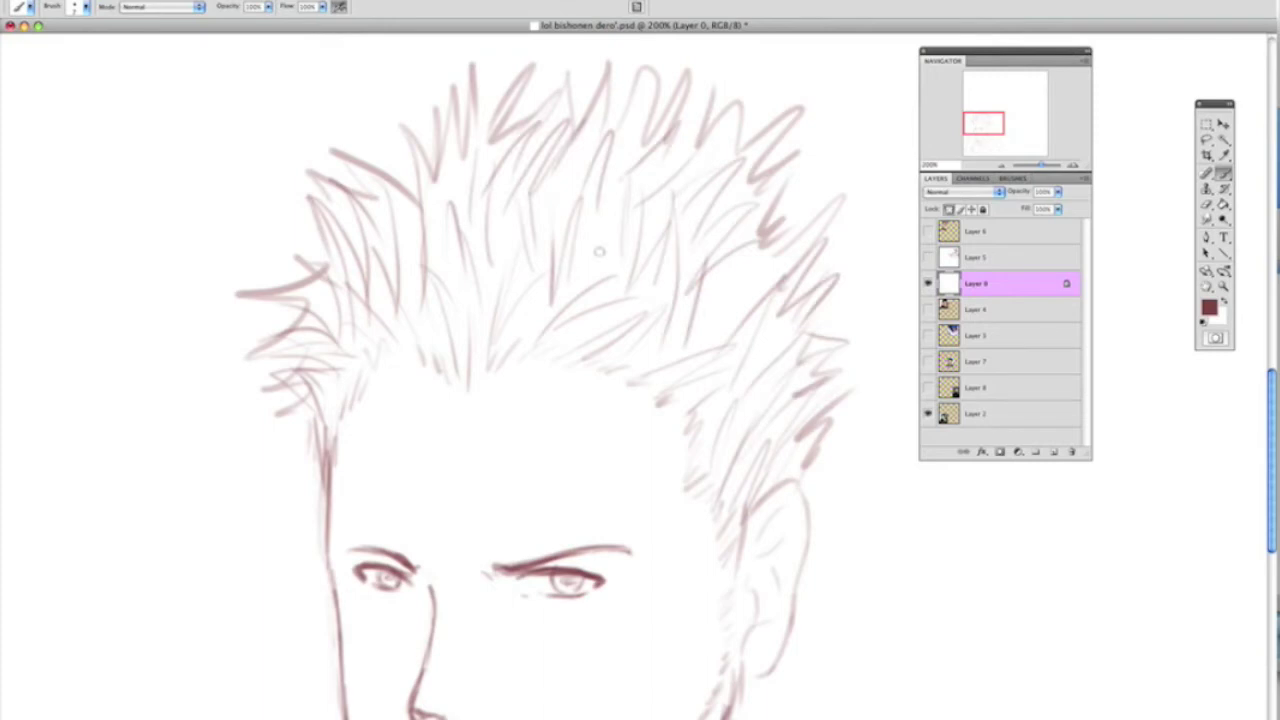
- Add strokes near the ear and outline the raised hand and neck
scroll(577, 300, "down", 5)
left_click_drag(720, 210, 680, 280)
left_click_drag(690, 350, 660, 430)
scroll(810, 153, "down", 5)
mouse_move(740, 160)
left_mouse_down()
mouse_move(725, 285)
mouse_move(645, 315)
mouse_move(680, 450)
left_mouse_up()
left_click_drag(705, 295, 800, 285)
left_click_drag(790, 285, 870, 440)
- Add sketch strokes along the right arm
left_click_drag(700, 420, 900, 580)
left_click_drag(800, 530, 830, 670)
left_click_drag(915, 495, 985, 600)
left_click_drag(850, 545, 1000, 695)
- Sketch the neck, shirt collar and buttons
left_click_drag(985, 143, 995, 142)
left_click_drag(600, 365, 420, 468)
left_click_drag(620, 340, 470, 460)
left_click_drag(585, 425, 460, 685)
left_click_drag(495, 520, 405, 620)
left_click_drag(405, 515, 470, 625)
- Add lines for the collar and jacket lapels
left_click_drag(405, 478, 290, 515)
left_click_drag(360, 455, 230, 700)
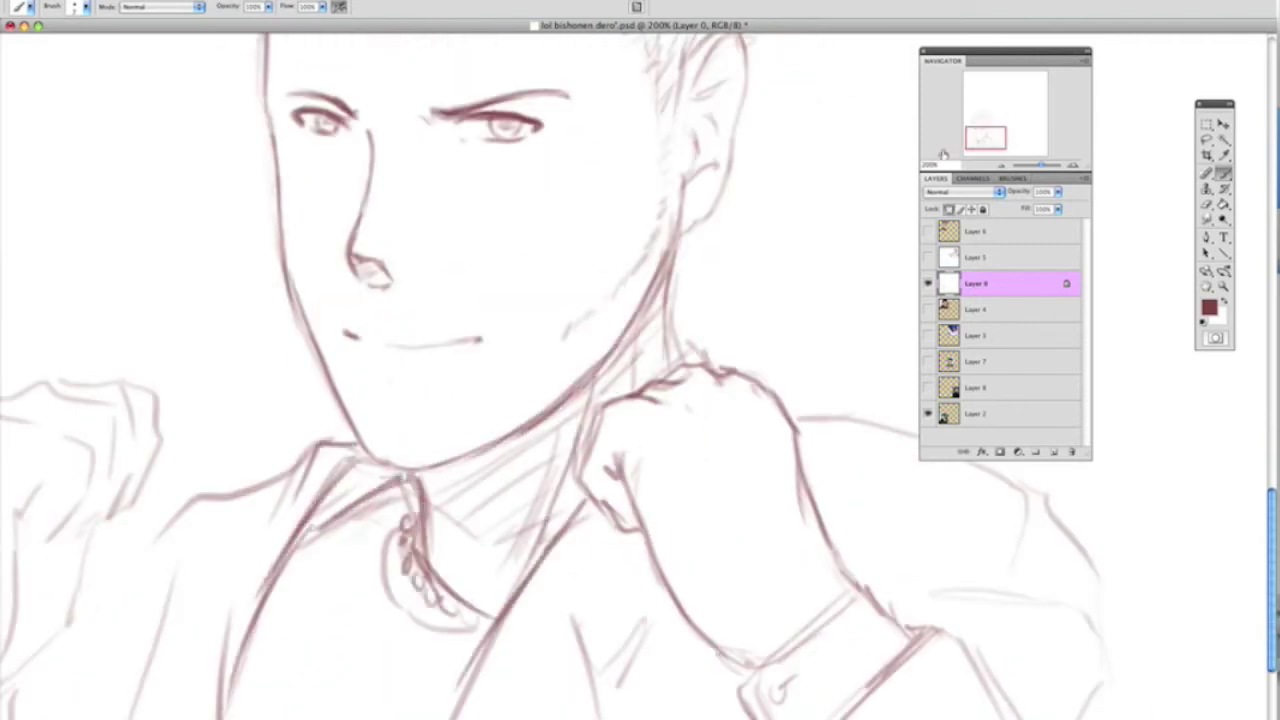
left_click_drag(400, 500, 460, 300)
left_click_drag(340, 360, 285, 715)
left_click_drag(360, 255, 160, 390)
- Draw the left lapel notch, a right chest line, faint collar lines and hatched neck shadow
left_click_drag(240, 380, 205, 715)
left_click_drag(632, 430, 580, 630)
left_click_drag(275, 432, 200, 515)
left_click_drag(200, 515, 215, 715)
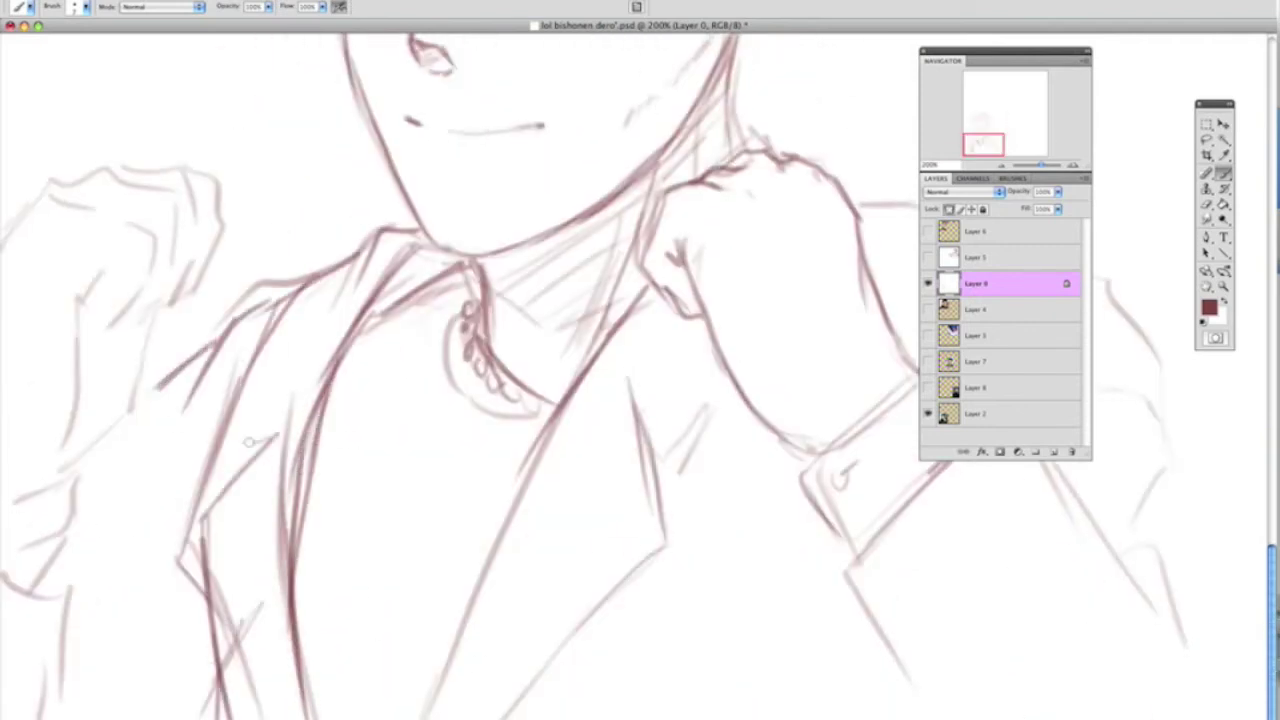
left_click_drag(270, 335, 210, 445)
left_click_drag(705, 395, 665, 460)
left_click_drag(360, 390, 475, 500)
left_click_drag(389, 300, 440, 260)
left_click_drag(395, 330, 450, 290)
left_click_drag(420, 318, 466, 282)
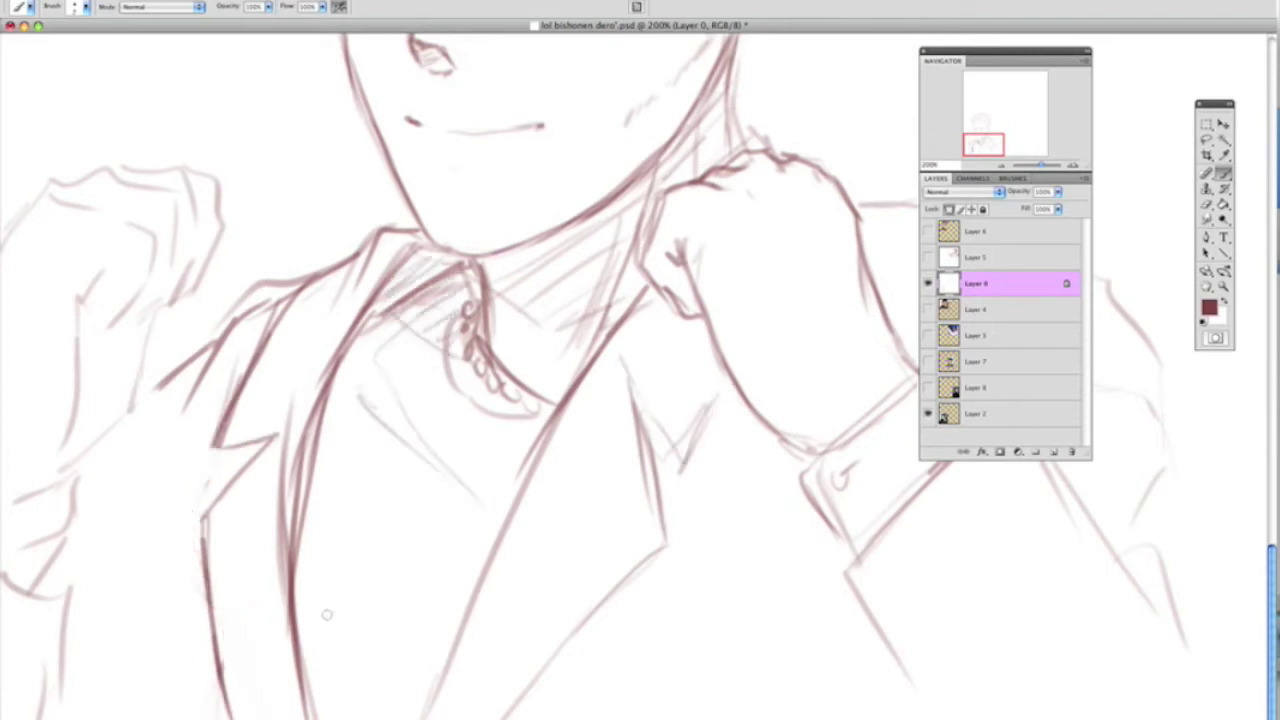
- Redraw the left fist outline and knuckles with lines along the forearm and lower-left edge
left_click_drag(86, 318, 150, 228)
mouse_move(5, 240)
left_mouse_down()
mouse_move(75, 182)
mouse_move(205, 255)
mouse_move(140, 400)
left_mouse_up()
left_click_drag(120, 330, 75, 435)
mouse_move(75, 475)
left_mouse_down()
mouse_move(36, 492)
mouse_move(30, 590)
left_mouse_up()
left_click_drag(75, 245, 60, 380)
mouse_move(90, 550)
left_mouse_down()
mouse_move(10, 635)
mouse_move(30, 715)
left_mouse_up()
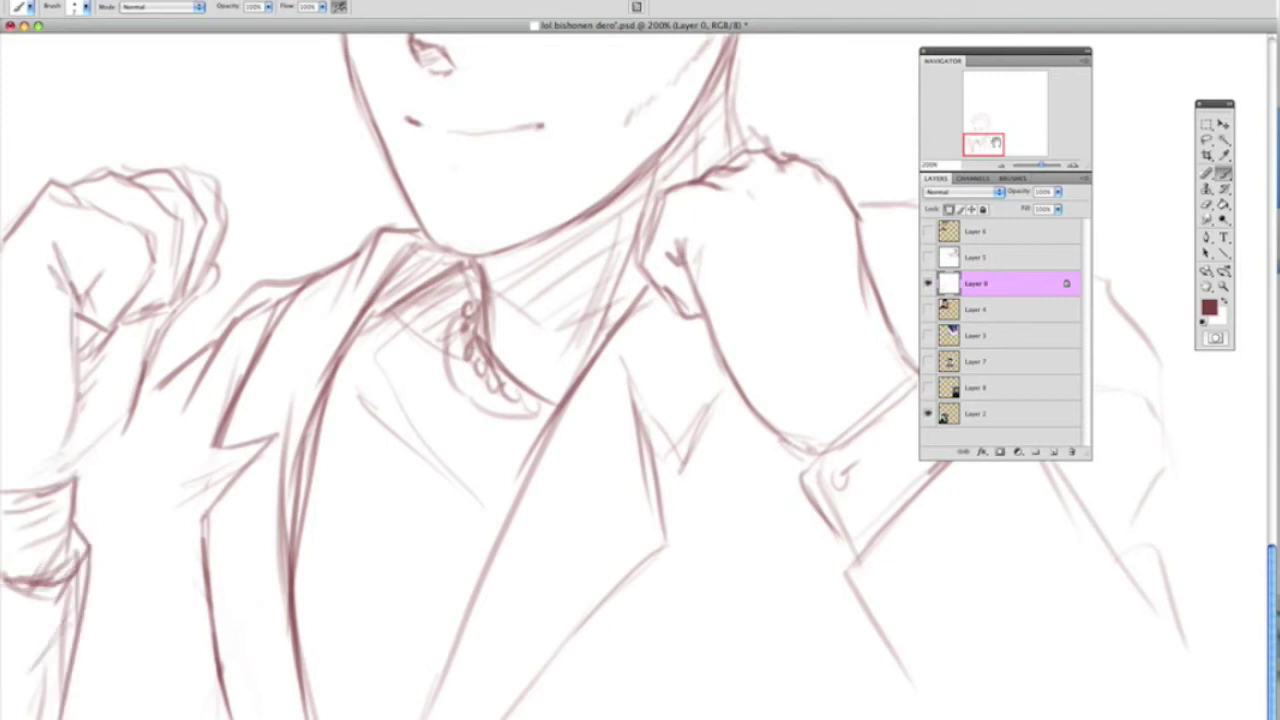
left_click_drag(1198, 700, 668, 700)
left_click_drag(401, 573, 751, 543)
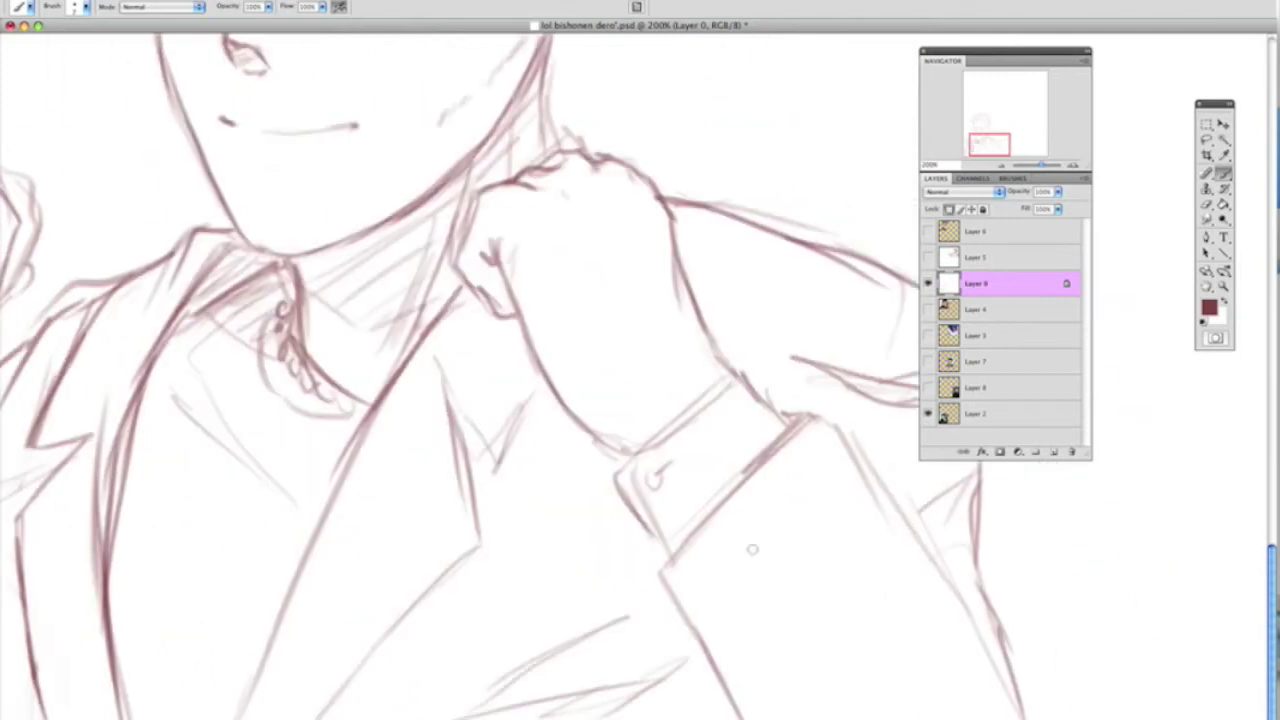
left_click(995, 162)
- Try nudging the selected hair down, then undo the move and drop the selection
key("l")
left_click_drag(90, 288, 95, 285)
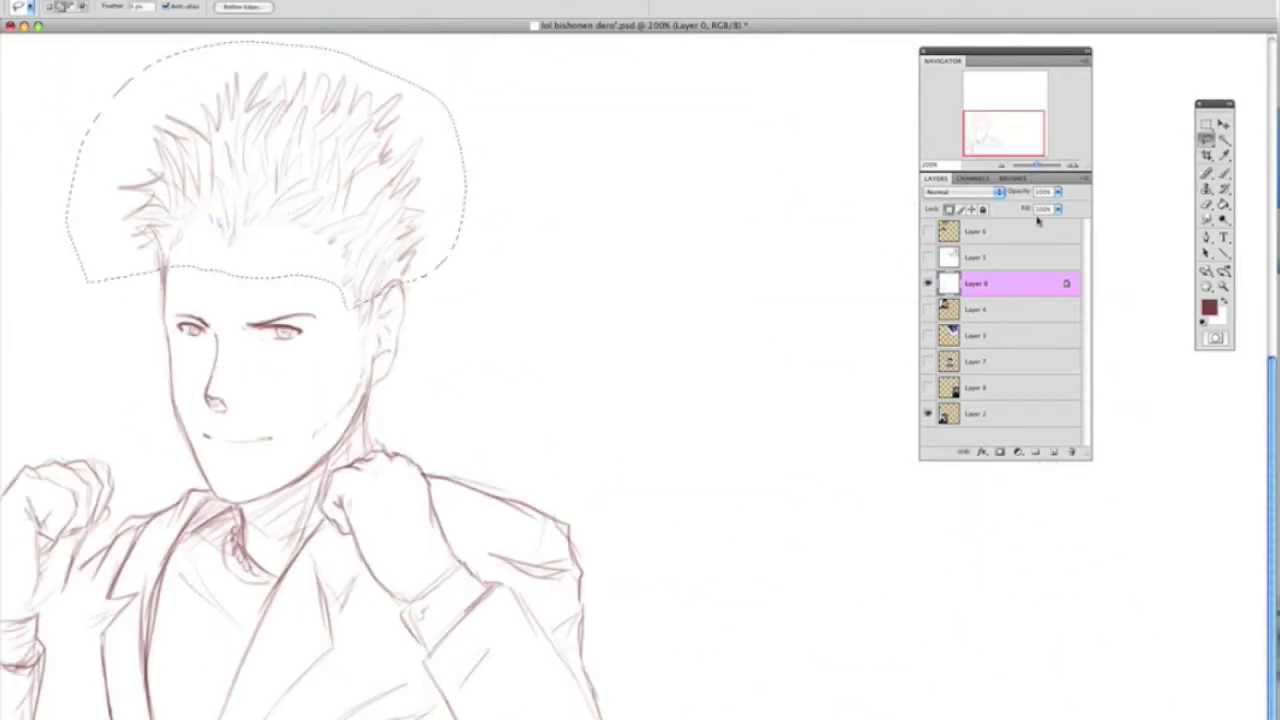
key("v")
left_click_drag(235, 235, 237, 243)
key("ctrl+d")
key("ctrl+z")
- With a larger soft brush, shade the right cheek, jaw contour and neck
key("b")
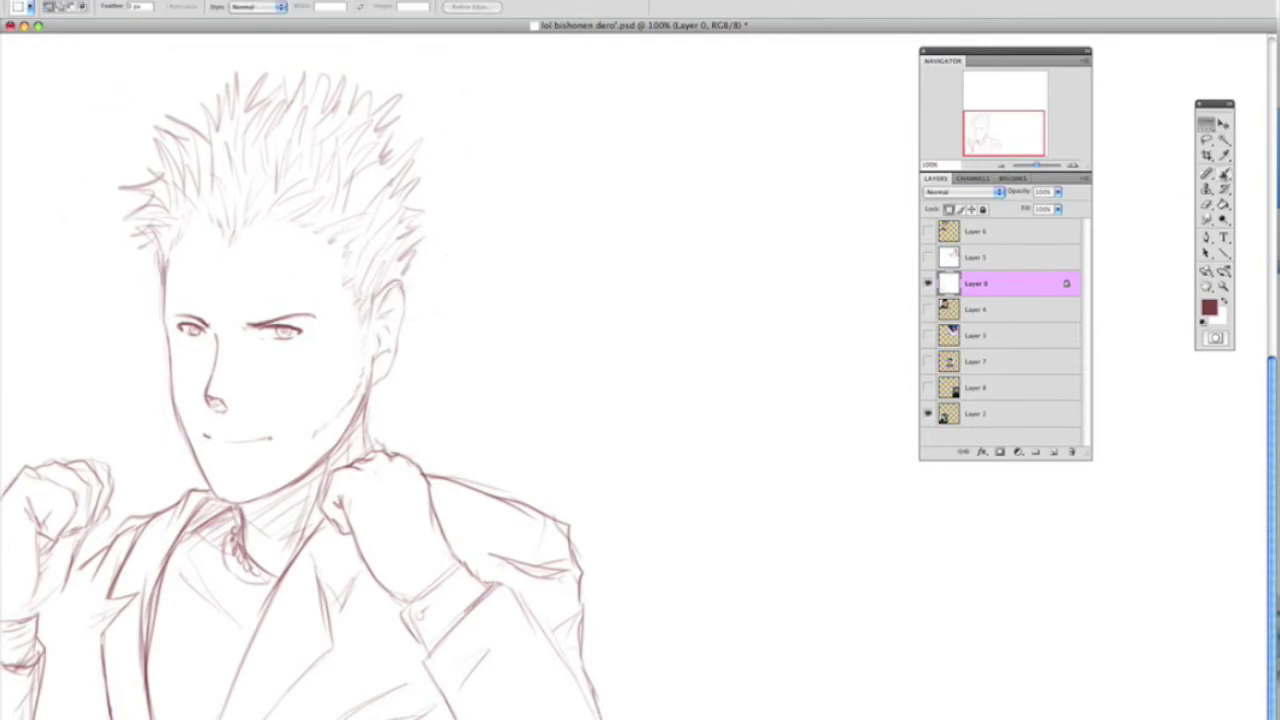
right_click(565, 305)
key("Return")
left_click_drag(312, 436, 368, 300)
left_click_drag(370, 382, 362, 286)
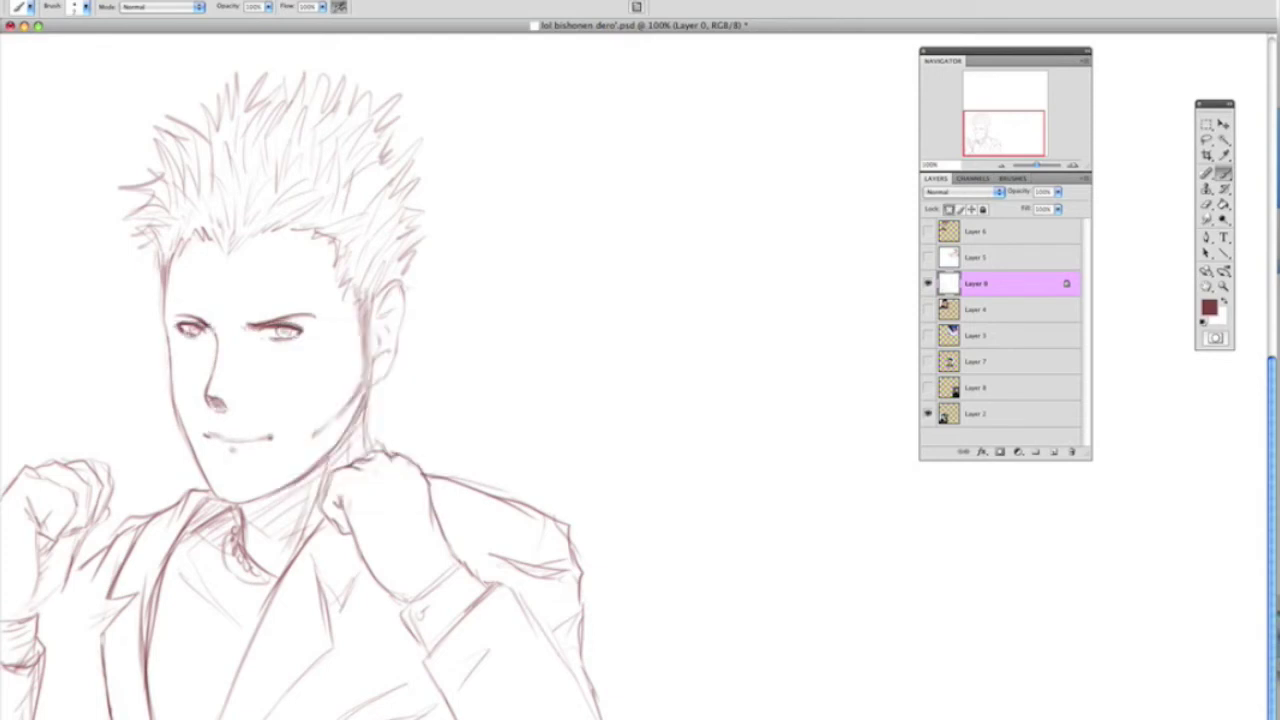
right_click(246, 320)
key("Return")
left_click_drag(310, 470, 260, 560)
left_click_drag(355, 340, 320, 245)
- Swap to maroon, shade the spiky hair, and toggle the sketch layer to compare
mouse_move(1214, 103)
left_mouse_down()
mouse_move(769, 103)
mouse_move(470, 141)
left_mouse_up()
key("x")
left_click_drag(245, 250, 222, 202)
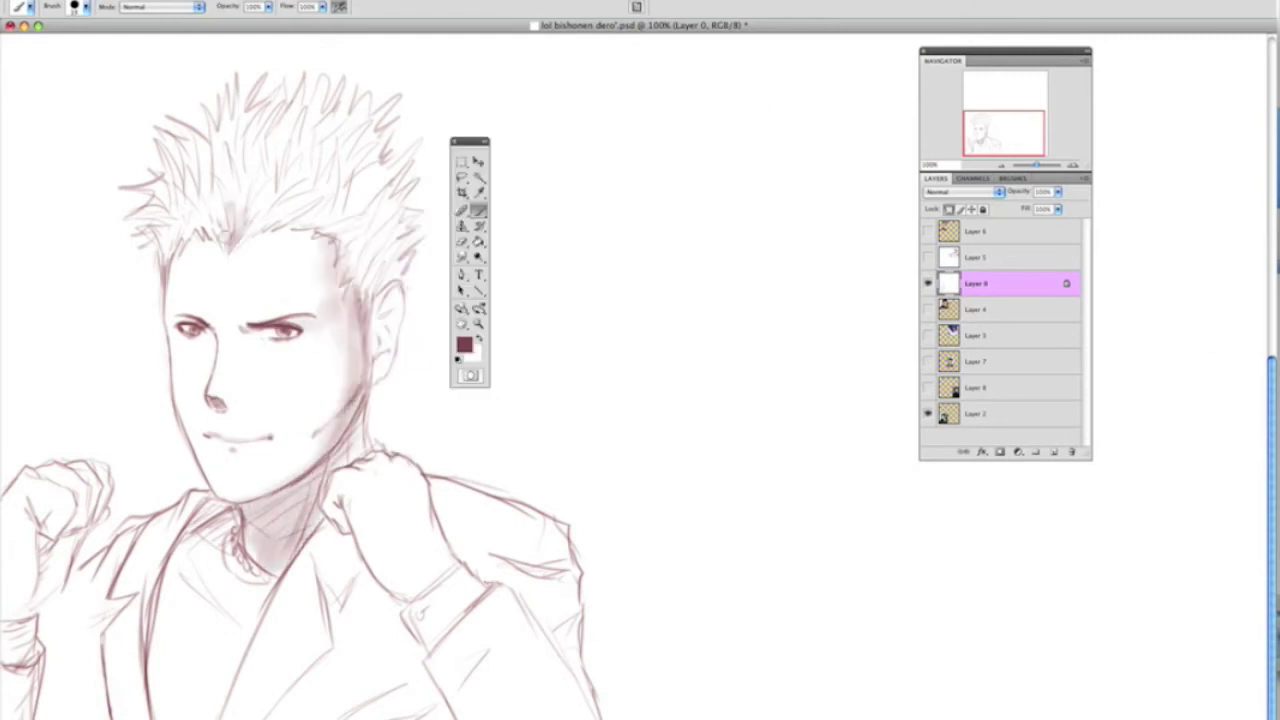
left_click_drag(210, 260, 145, 192)
left_click_drag(205, 220, 178, 130)
mouse_move(255, 178)
left_mouse_down()
mouse_move(268, 88)
mouse_move(330, 235)
mouse_move(400, 300)
left_mouse_up()
mouse_move(400, 255)
left_mouse_down()
mouse_move(350, 160)
mouse_move(340, 90)
mouse_move(262, 210)
left_mouse_up()
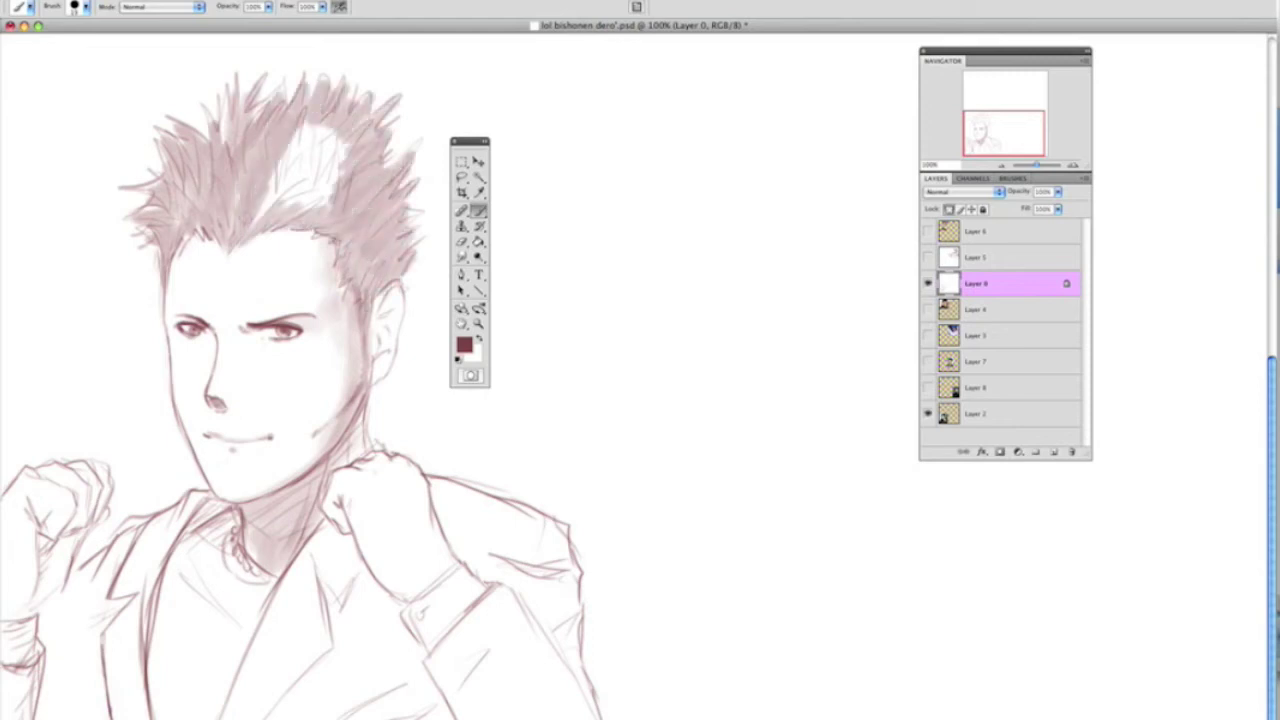
left_click_drag(340, 130, 300, 225)
left_click_drag(235, 105, 230, 140)
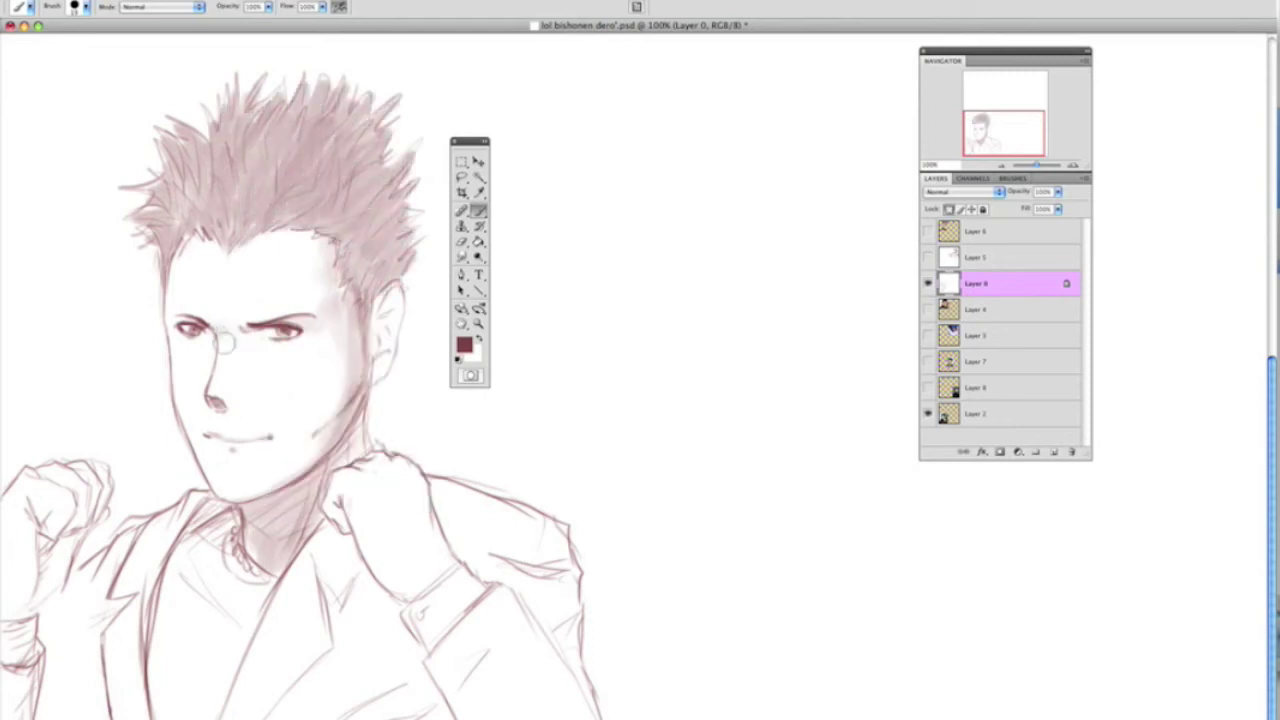
left_click(926, 284)
left_click(926, 284)
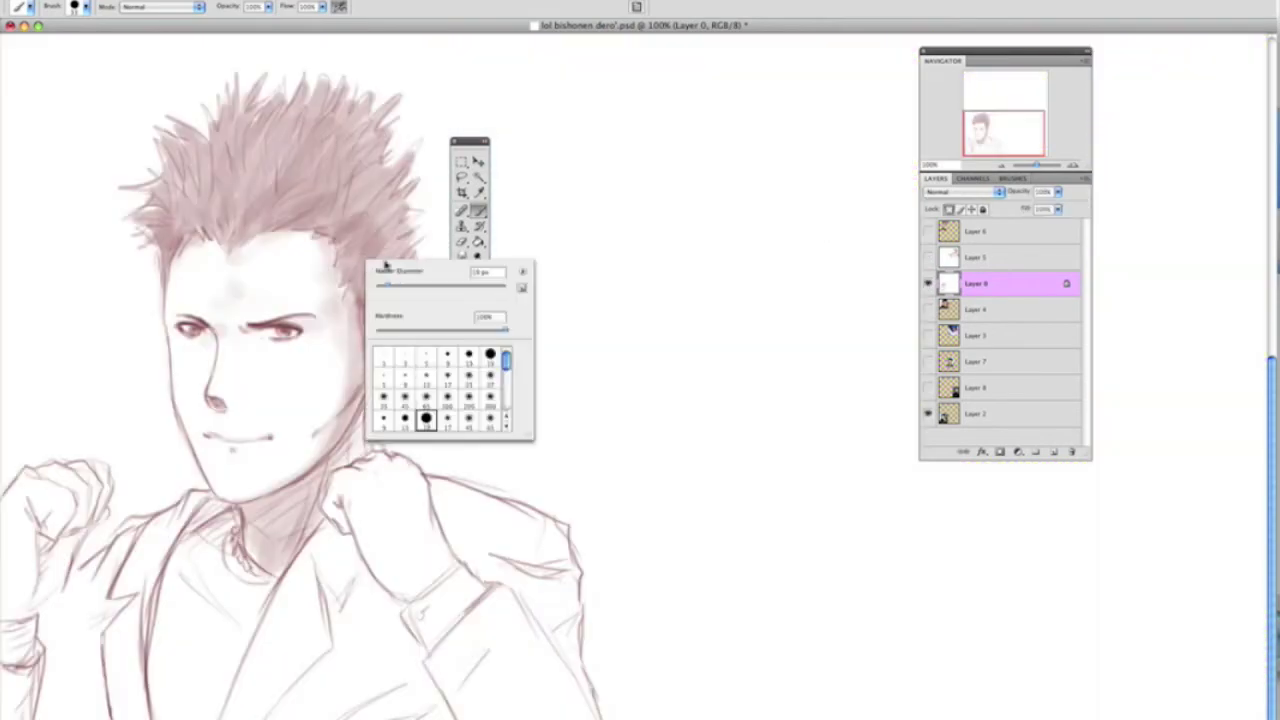
- Show the sketch layer again and paint the shirt under the jacket dark maroon
left_click(926, 284)
right_click(365, 258)
key("Return")
mouse_move(160, 560)
left_mouse_down()
mouse_move(190, 715)
mouse_move(210, 700)
left_mouse_up()
left_click_drag(230, 540, 240, 690)
left_click_drag(160, 520, 250, 650)
- Resize the brush and shade the shirt and the jacket right of it
right_click(198, 495)
key("Return")
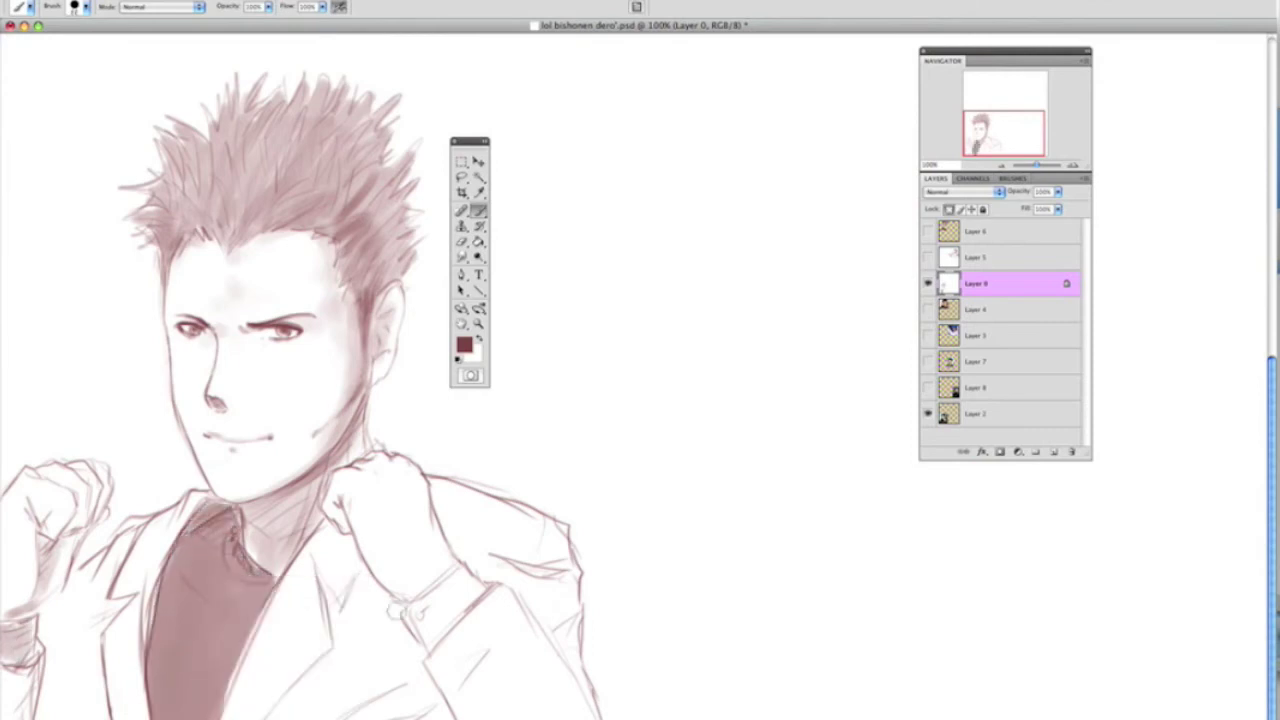
left_click_drag(410, 600, 480, 640)
left_click_drag(320, 530, 240, 715)
left_click_drag(380, 540, 300, 710)
left_click_drag(330, 560, 240, 715)
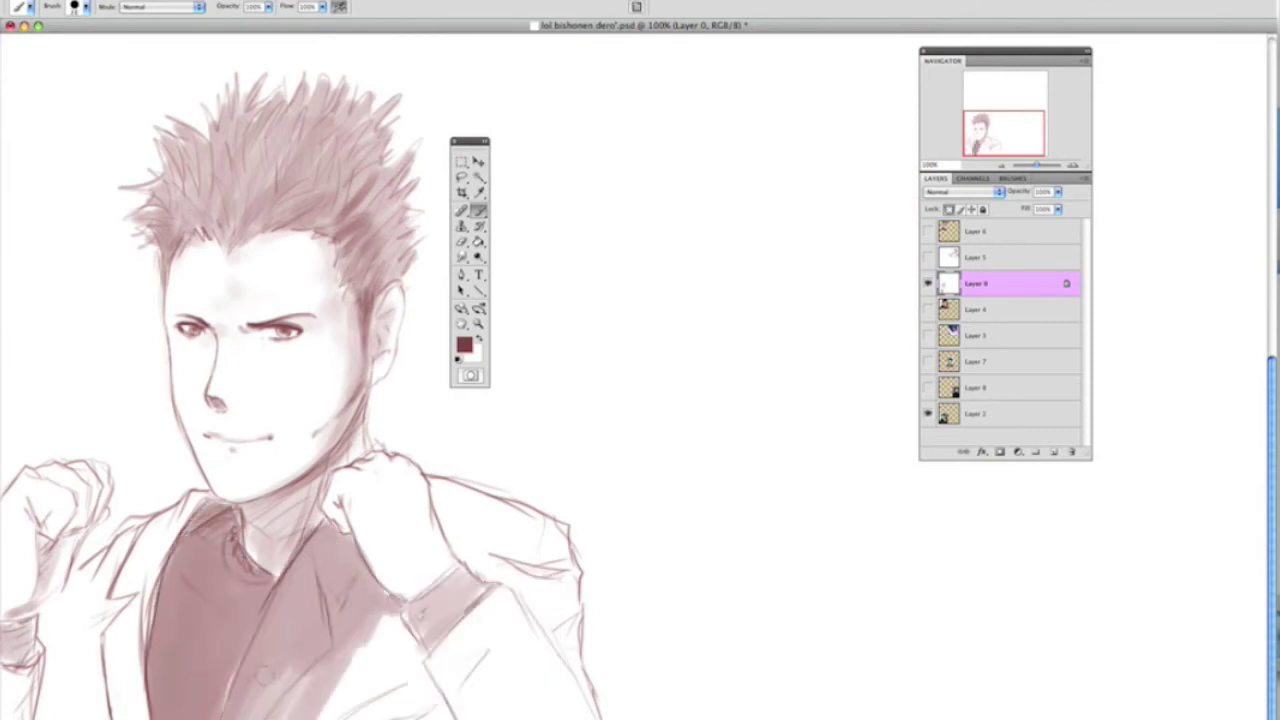
left_click_drag(400, 610, 260, 715)
left_click_drag(430, 660, 360, 715)
- Shade the right jacket lapel and sleeve, filling the remaining white areas
mouse_move(500, 590)
left_mouse_down()
mouse_move(430, 715)
mouse_move(580, 600)
mouse_move(440, 490)
left_mouse_up()
left_click_drag(450, 540, 520, 680)
left_click_drag(560, 600, 490, 715)
left_click_drag(540, 550, 565, 715)
left_click_drag(460, 515, 550, 595)
left_click_drag(580, 515, 530, 685)
left_click_drag(465, 630, 410, 715)
- Shade the left side of the jacket and deepen the shirt under the collar
mouse_move(50, 680)
left_mouse_down()
mouse_move(10, 715)
mouse_move(160, 520)
mouse_move(130, 715)
left_mouse_up()
left_click_drag(150, 565, 60, 710)
left_click_drag(100, 615, 45, 715)
left_click_drag(260, 600, 180, 715)
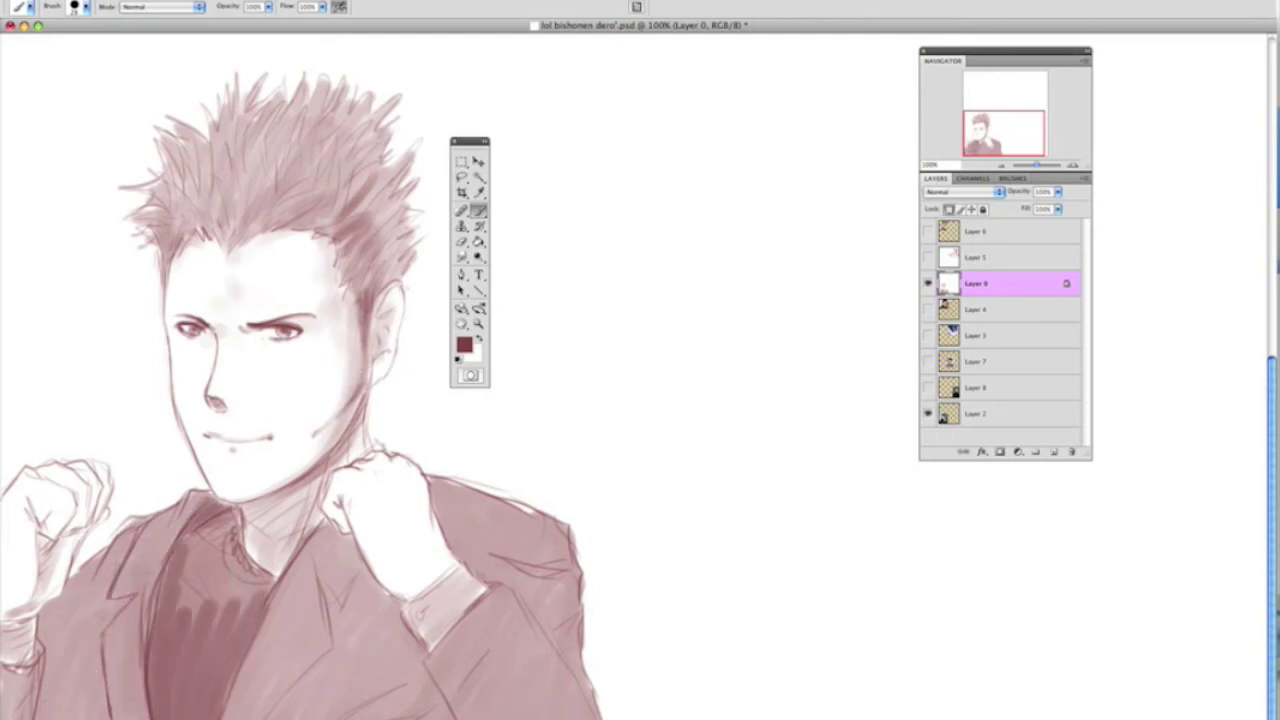
left_click_drag(185, 545, 150, 715)
left_click_drag(265, 515, 185, 580)
left_click_drag(270, 545, 190, 620)
- Darken the neck shadow and shade both fists, the right cuff and left wrist
left_click_drag(355, 440, 285, 530)
left_click_drag(300, 500, 255, 540)
mouse_move(90, 485)
left_mouse_down()
mouse_move(40, 605)
mouse_move(20, 615)
left_mouse_up()
left_click_drag(370, 478, 335, 555)
left_click_drag(375, 560, 410, 595)
left_click_drag(345, 488, 340, 510)
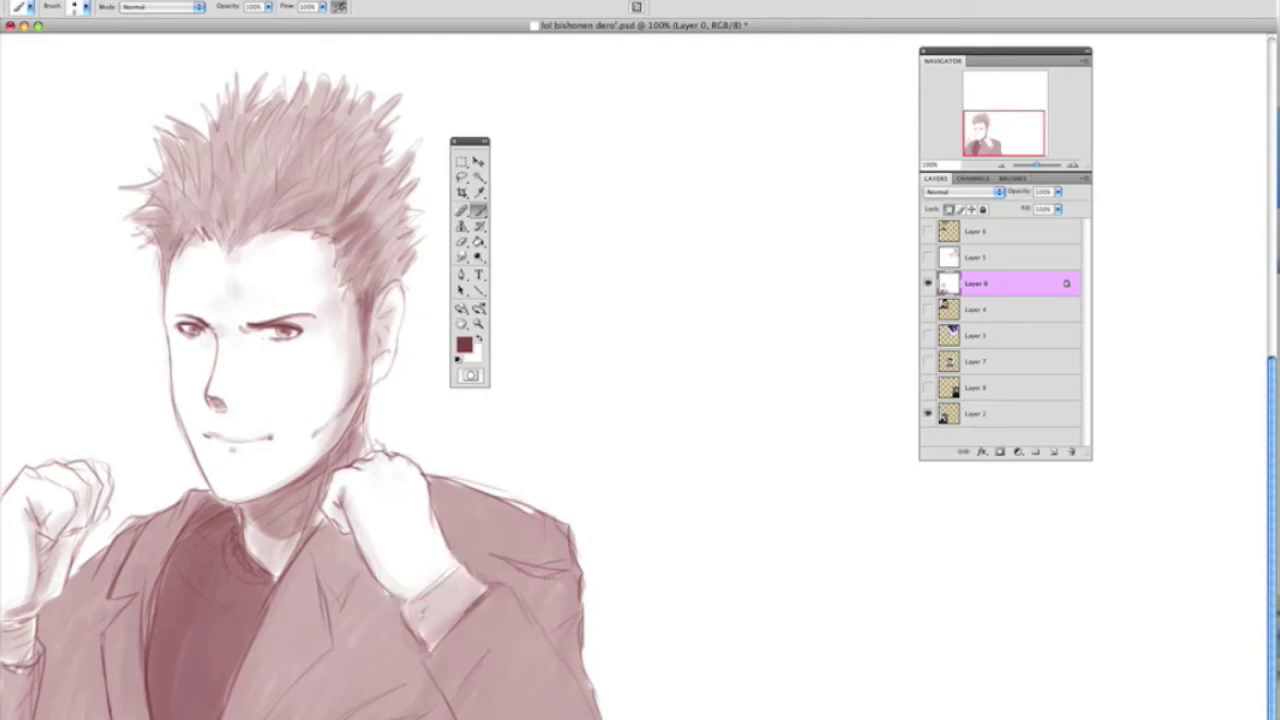
left_click_drag(95, 480, 10, 620)
left_click_drag(60, 585, 5, 610)
left_click_drag(55, 520, 10, 715)
- Darken the left lapel, the jacket below the right fist, and the jacket's right side
left_click_drag(110, 615, 60, 715)
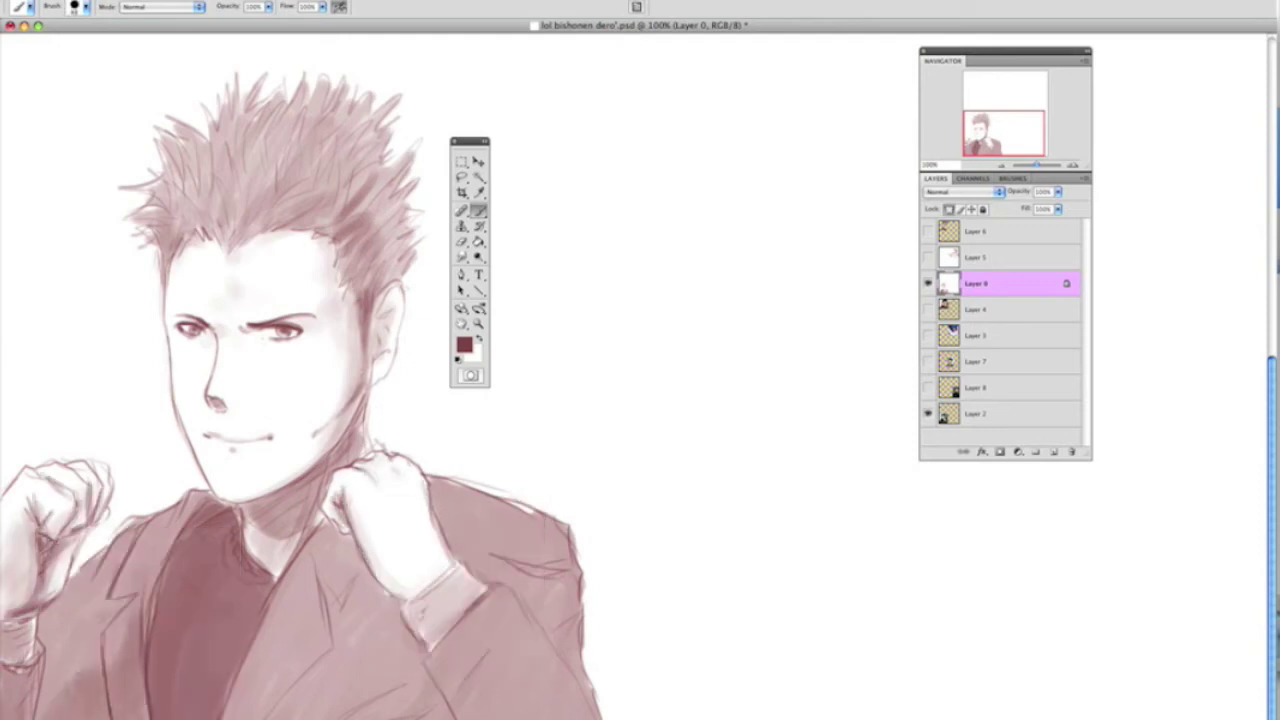
left_click_drag(130, 590, 45, 705)
left_click_drag(450, 672, 315, 715)
left_click_drag(420, 590, 345, 700)
mouse_move(375, 528)
left_mouse_down()
mouse_move(310, 632)
mouse_move(230, 715)
left_mouse_up()
left_click_drag(495, 585, 430, 715)
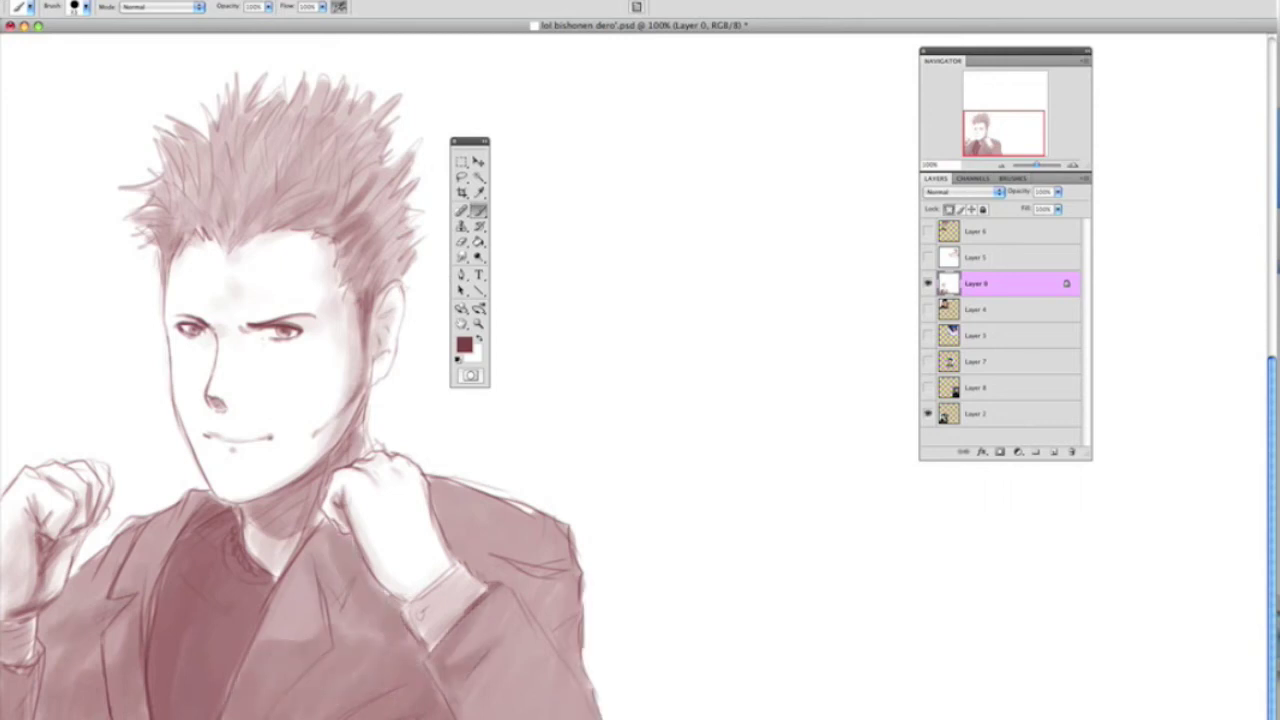
left_click_drag(540, 650, 440, 715)
left_click_drag(600, 615, 550, 715)
- Darken the neck and jaw shadow, add a small cheek stroke, and zoom to 200%
left_click_drag(570, 560, 475, 578)
left_click_drag(540, 515, 440, 590)
left_click_drag(370, 395, 328, 470)
key("bracketleft")
key("bracketleft")
key("bracketleft")
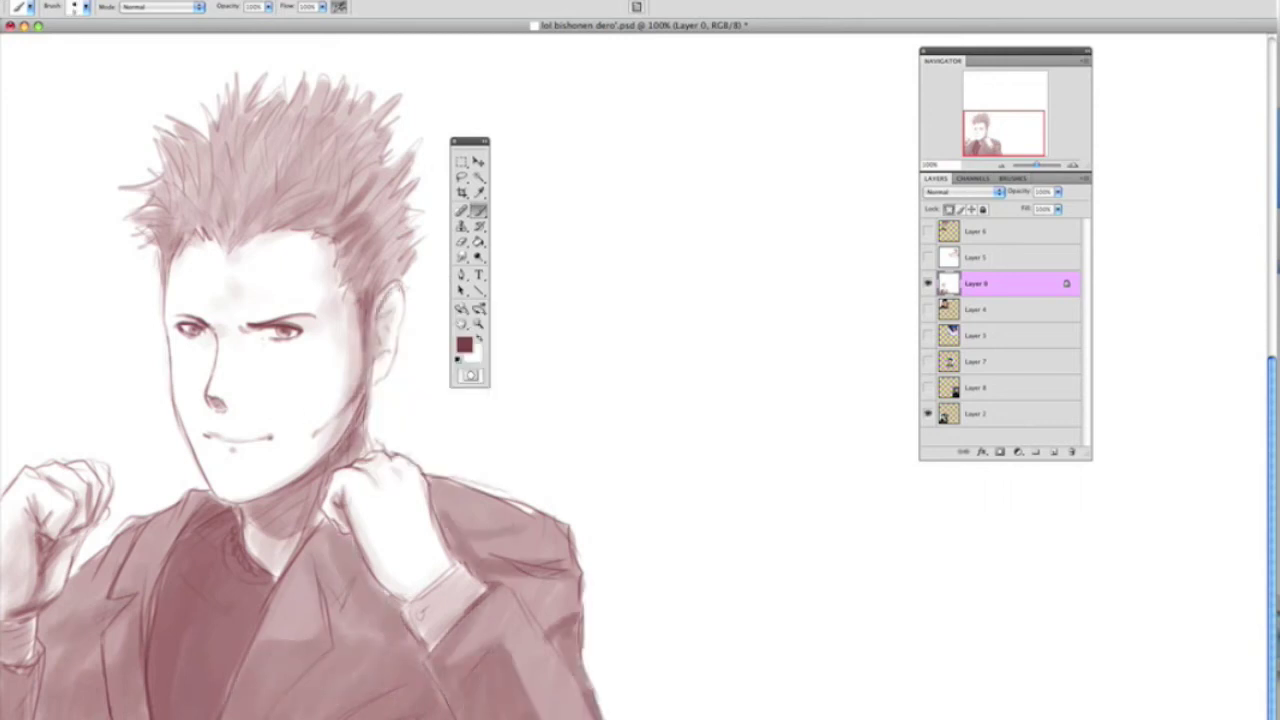
right_click(257, 352)
double_click(378, 468)
mouse_move(340, 400)
left_mouse_down()
mouse_move(325, 430)
mouse_move(790, 570)
left_mouse_up()
key("ctrl+plus")
- Darken the mouth line and adjust the brush size, keeping dark red as the colour
left_click_drag(230, 519, 364, 522)
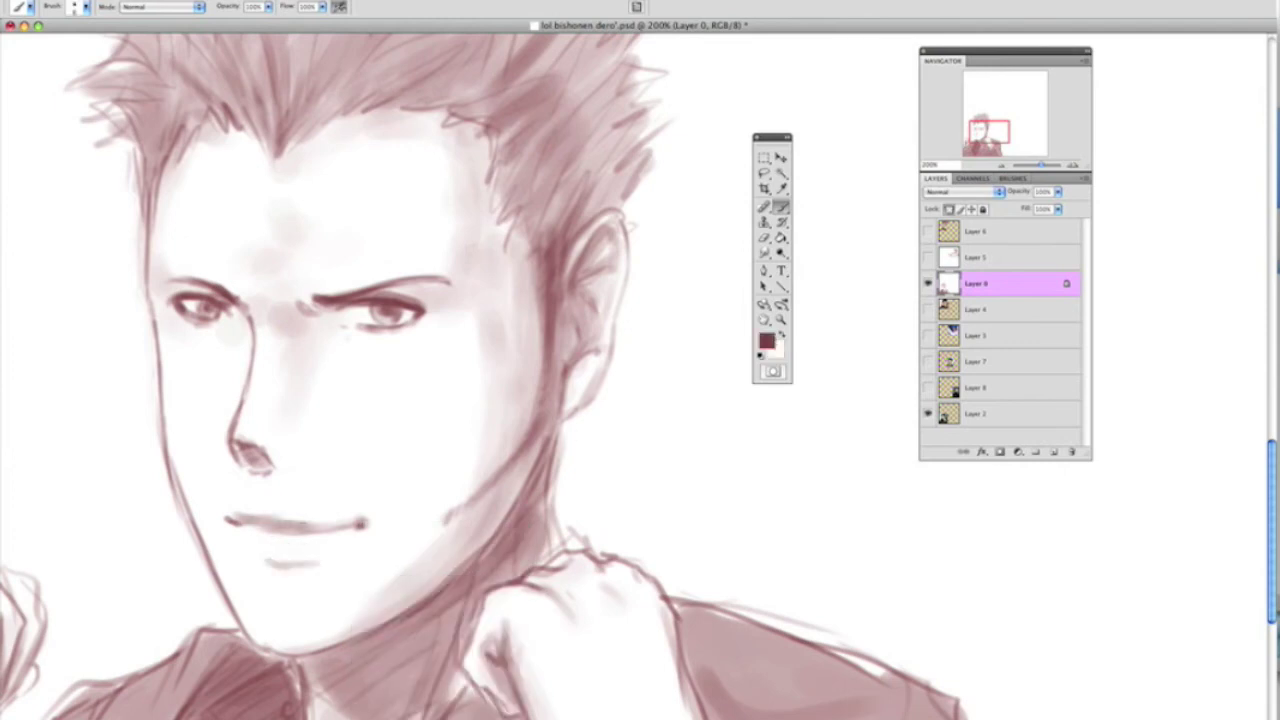
key("x")
key("x")
right_click(368, 412)
key("Escape")
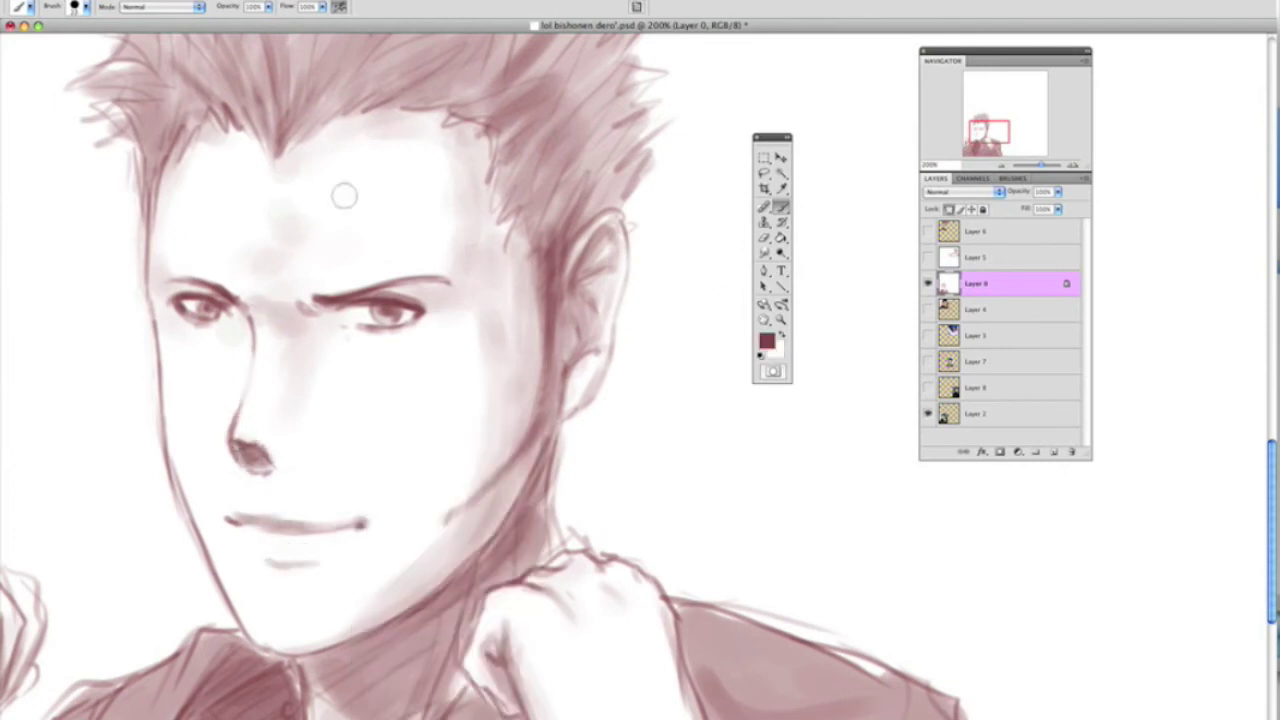
key("x")
right_click(425, 437)
key("Return")
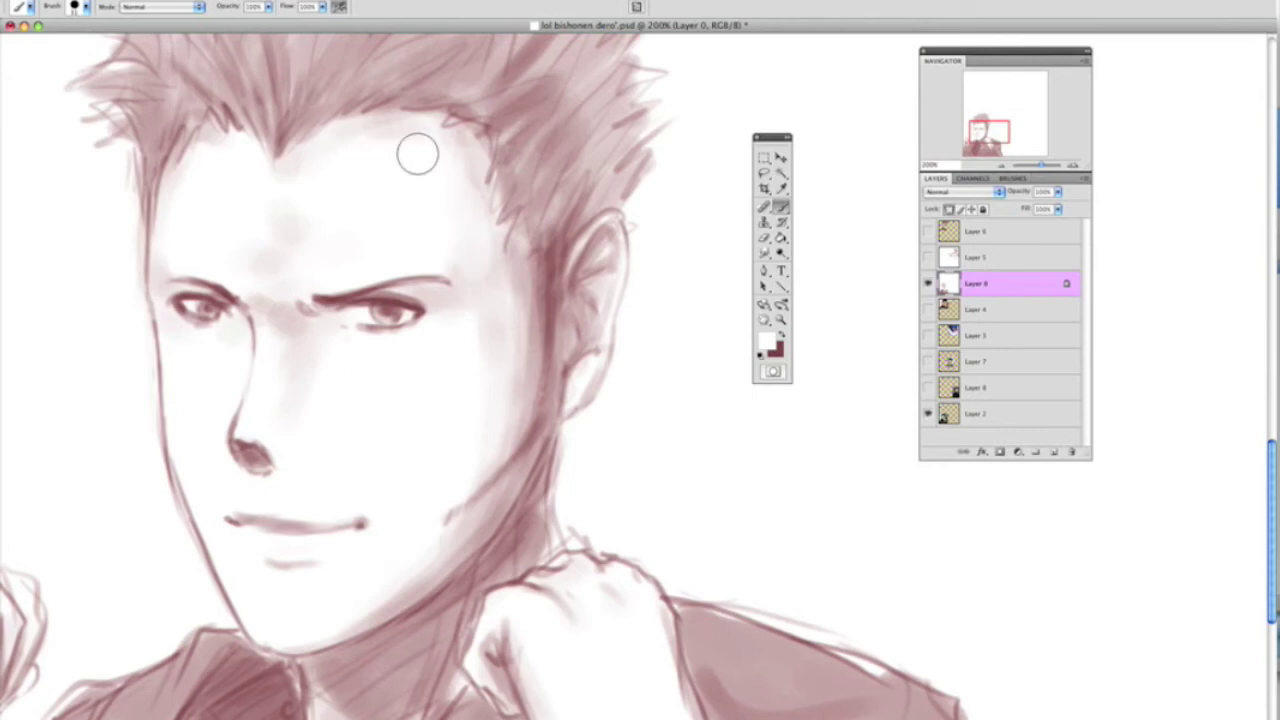
scroll(666, 377, "up", 8)
key("x")
right_click(443, 457)
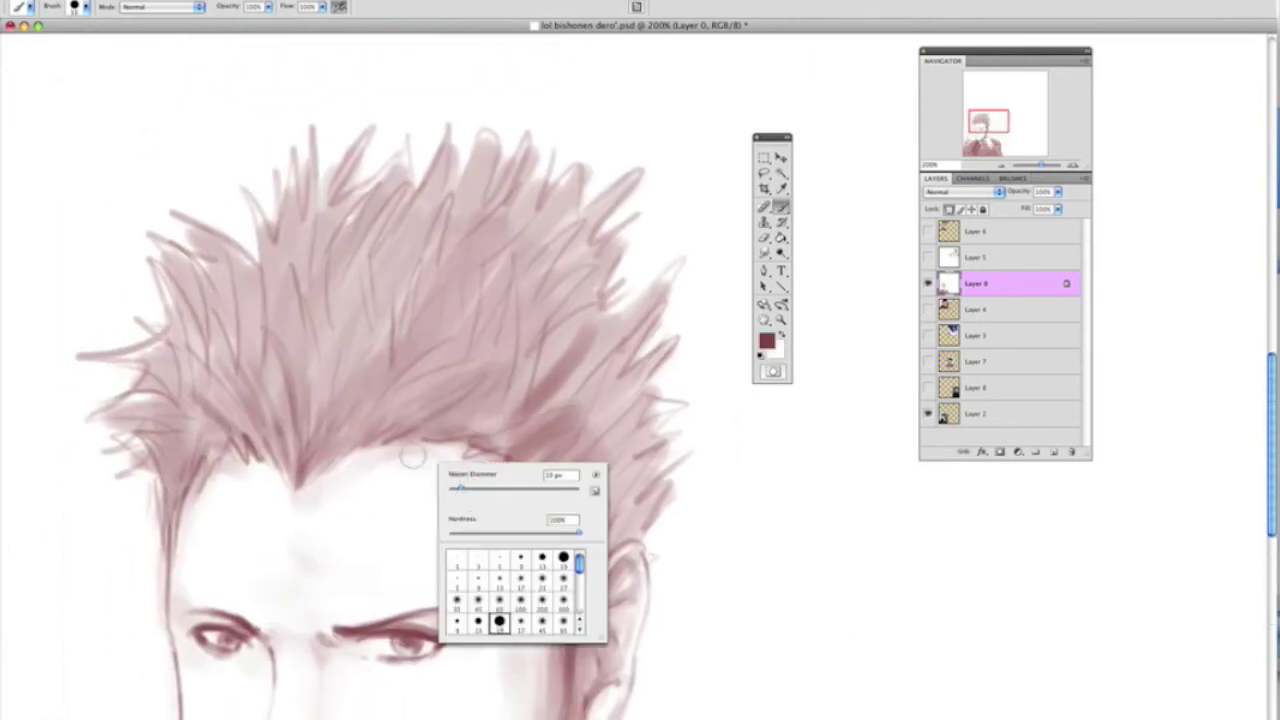
key("Return")
- Paint extra dark-red strands across the spiky hair
left_click_drag(170, 430, 360, 200)
left_click_drag(340, 400, 480, 160)
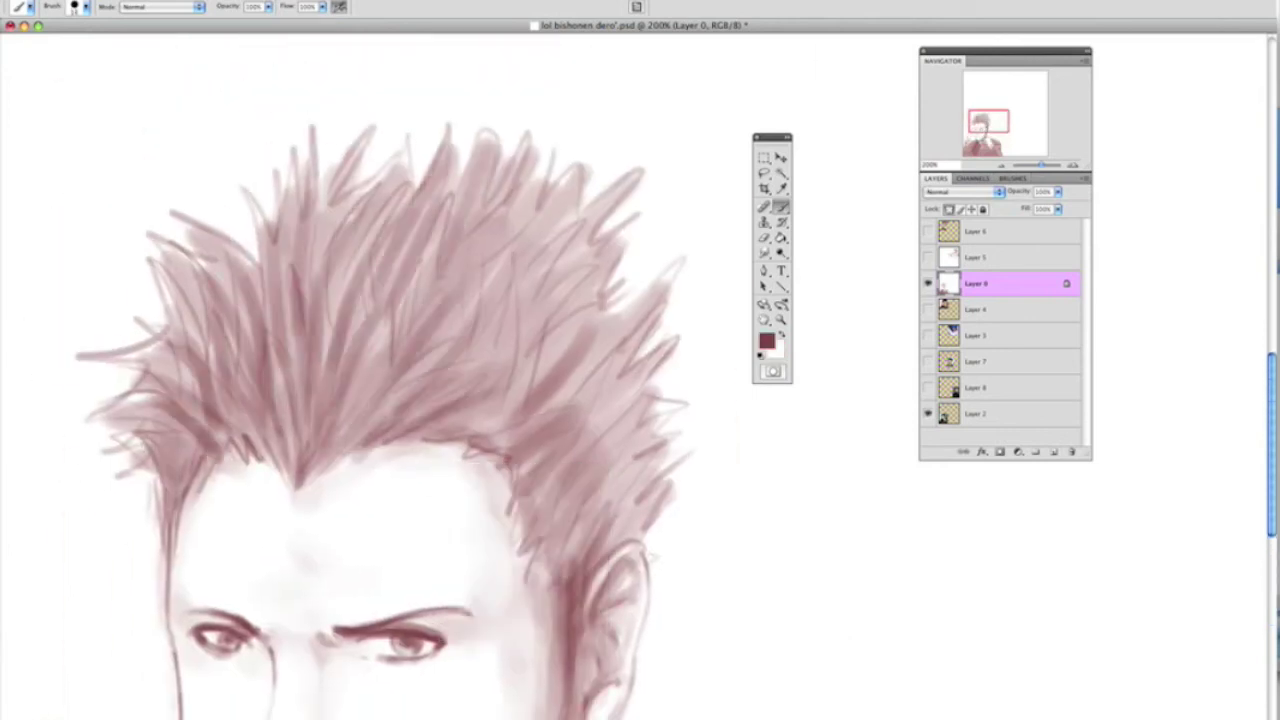
left_click_drag(440, 300, 630, 390)
right_click(647, 410)
mouse_move(580, 450)
left_mouse_down()
mouse_move(650, 550)
mouse_move(530, 310)
mouse_move(330, 245)
left_mouse_up()
key("Return")
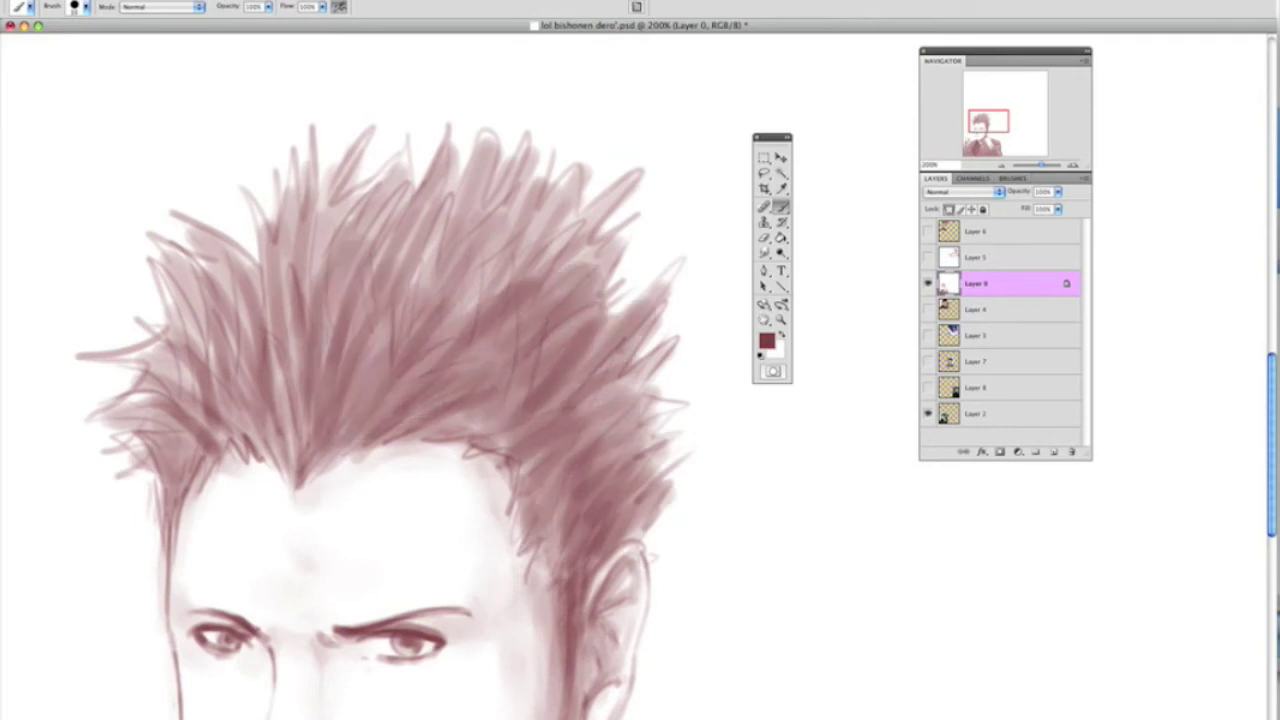
left_click_drag(380, 340, 300, 170)
left_click_drag(580, 330, 460, 175)
left_click_drag(200, 470, 300, 200)
- Paint light white strokes across the hair, then zoom out to the whole character
key("x")
right_click(512, 372)
key("Return")
left_click_drag(170, 405, 406, 350)
left_click_drag(300, 420, 380, 300)
left_click_drag(500, 400, 465, 520)
left_click_drag(320, 440, 345, 200)
left_click_drag(270, 360, 230, 265)
left_click_drag(470, 435, 410, 350)
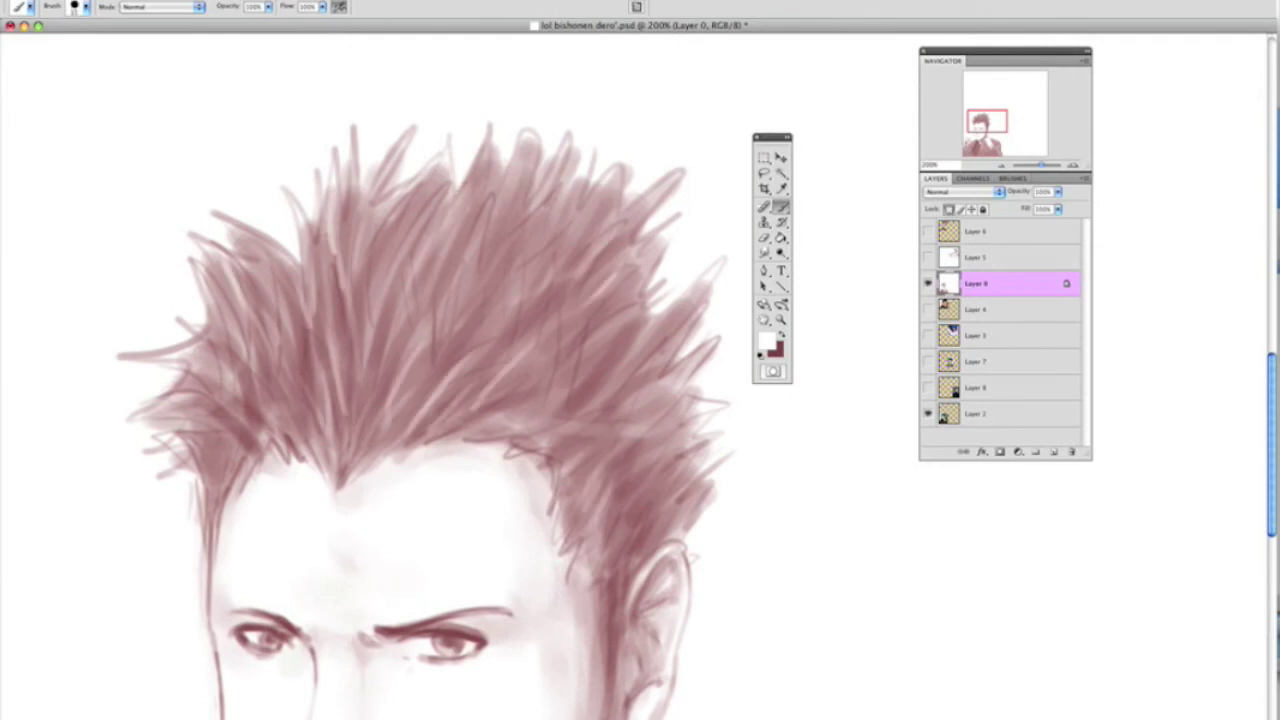
left_click_drag(990, 125, 998, 165)
key("ctrl+minus")
key("ctrl+minus")
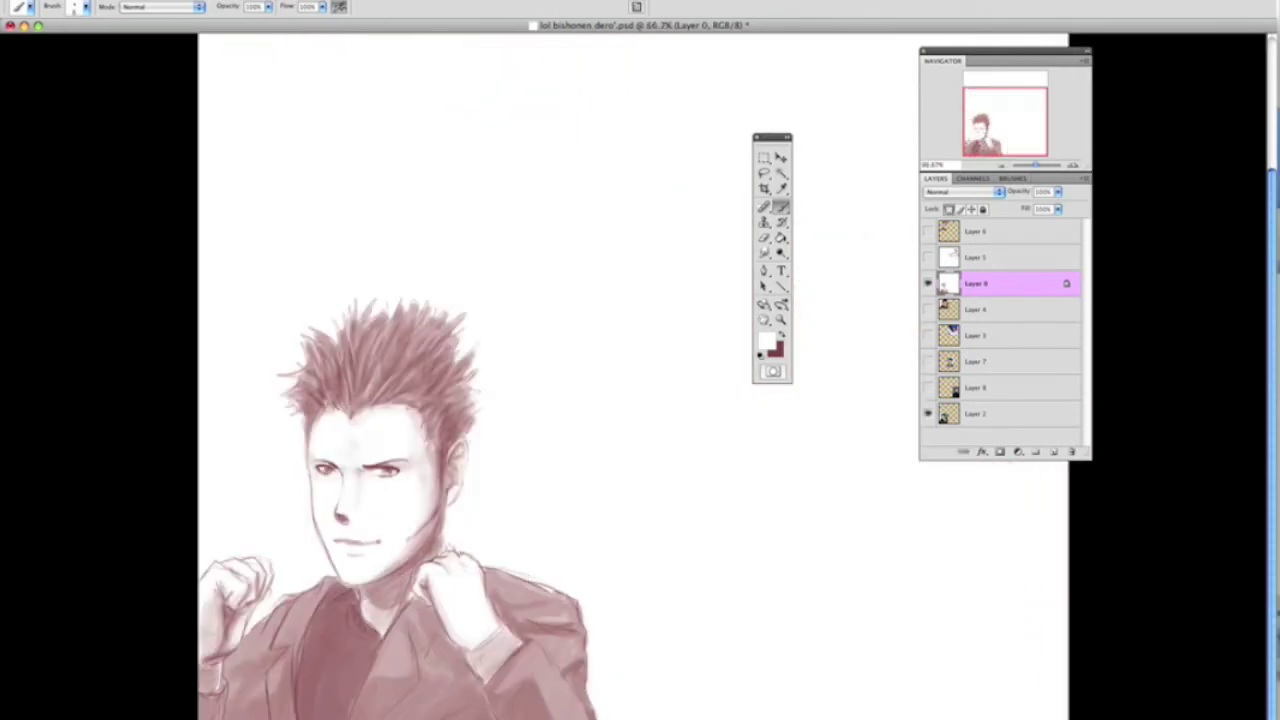
- Shade the neck near the ear, the forehead and the left edge of the face
left_click_drag(365, 630, 440, 545)
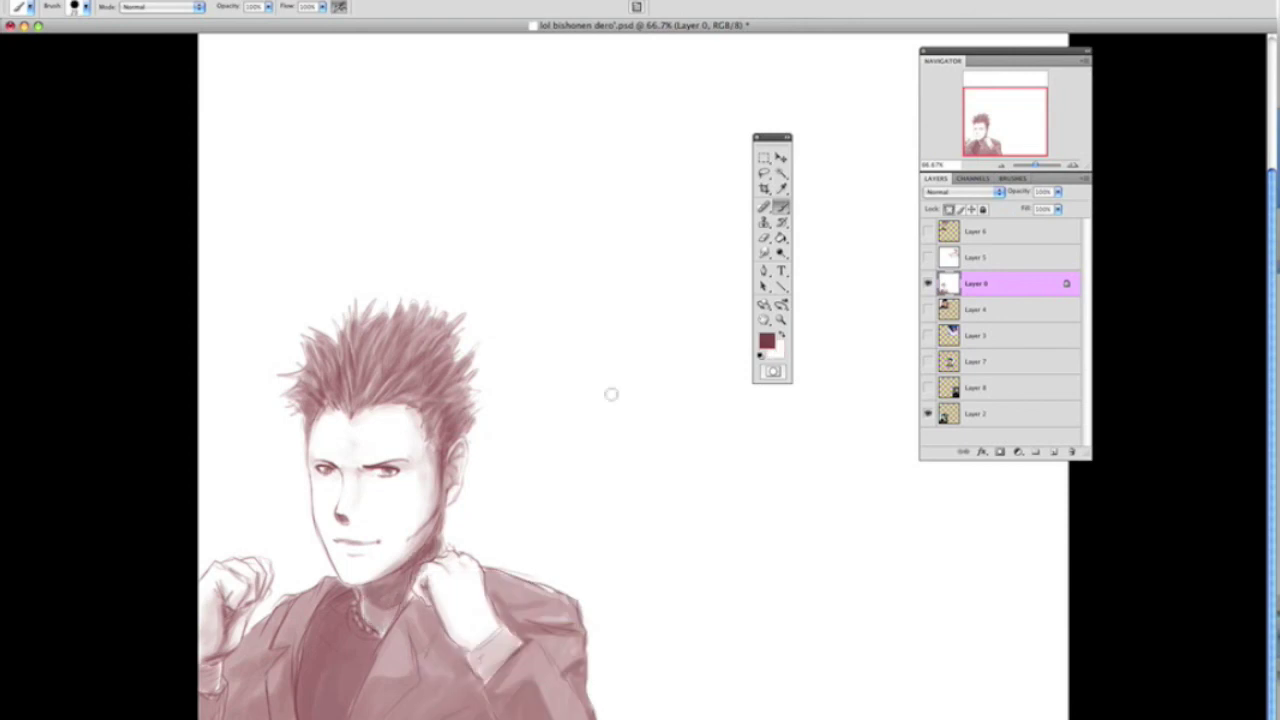
right_click(457, 480)
key("Escape")
left_click_drag(420, 415, 448, 500)
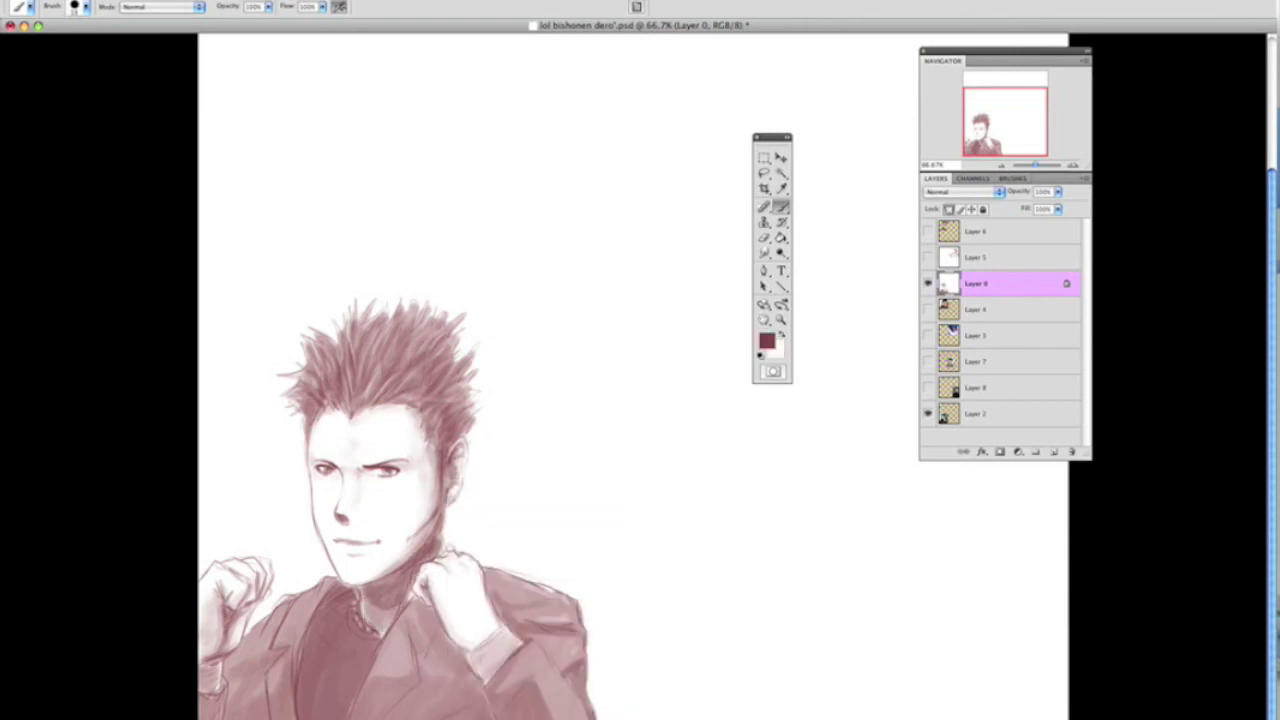
left_click_drag(368, 398, 314, 446)
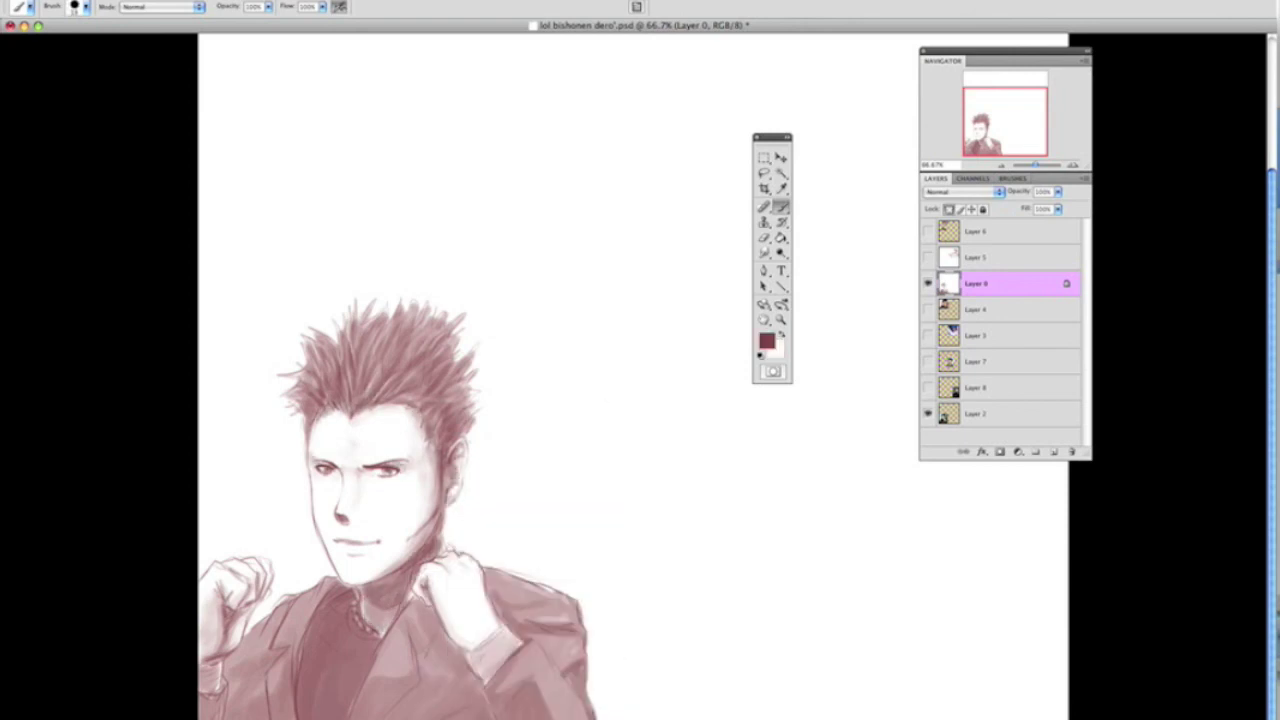
- Shade the left fist, the right cuff, and the jacket, shirt and collar below the neck
left_click_drag(245, 600, 255, 575)
mouse_move(465, 630)
left_mouse_down()
mouse_move(498, 655)
mouse_move(495, 715)
left_mouse_up()
left_click_drag(405, 655, 425, 600)
mouse_move(445, 710)
left_mouse_down()
mouse_move(540, 625)
mouse_move(550, 580)
left_mouse_up()
left_click_drag(370, 655, 330, 715)
left_click_drag(350, 585, 300, 715)
- Deepen the shading on the lower-left jacket and the right cuff
left_click_drag(320, 600, 280, 712)
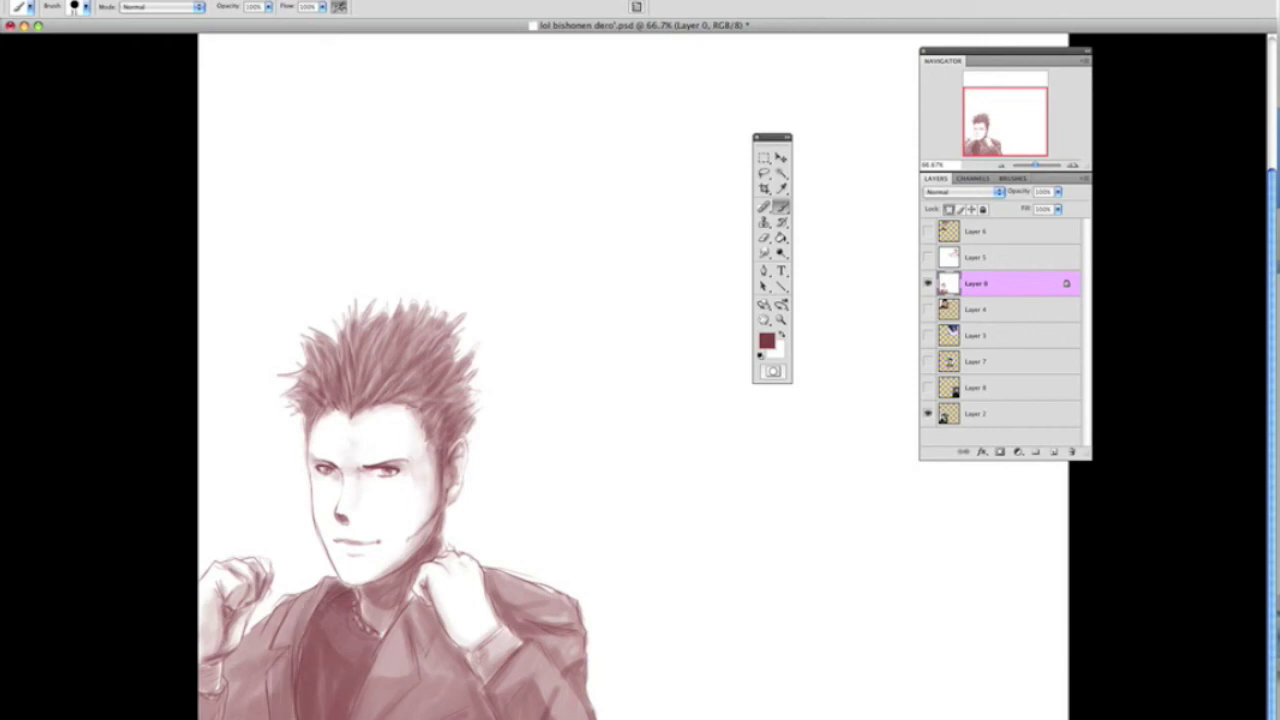
left_click_drag(262, 662, 205, 712)
left_click_drag(210, 660, 206, 694)
mouse_move(472, 676)
left_mouse_down()
mouse_move(502, 638)
mouse_move(436, 570)
mouse_move(455, 615)
left_mouse_up()
- Work over the hair, forehead and right jaw in white, then restore dark red
key("x")
key("x")
left_click_drag(397, 414, 445, 400)
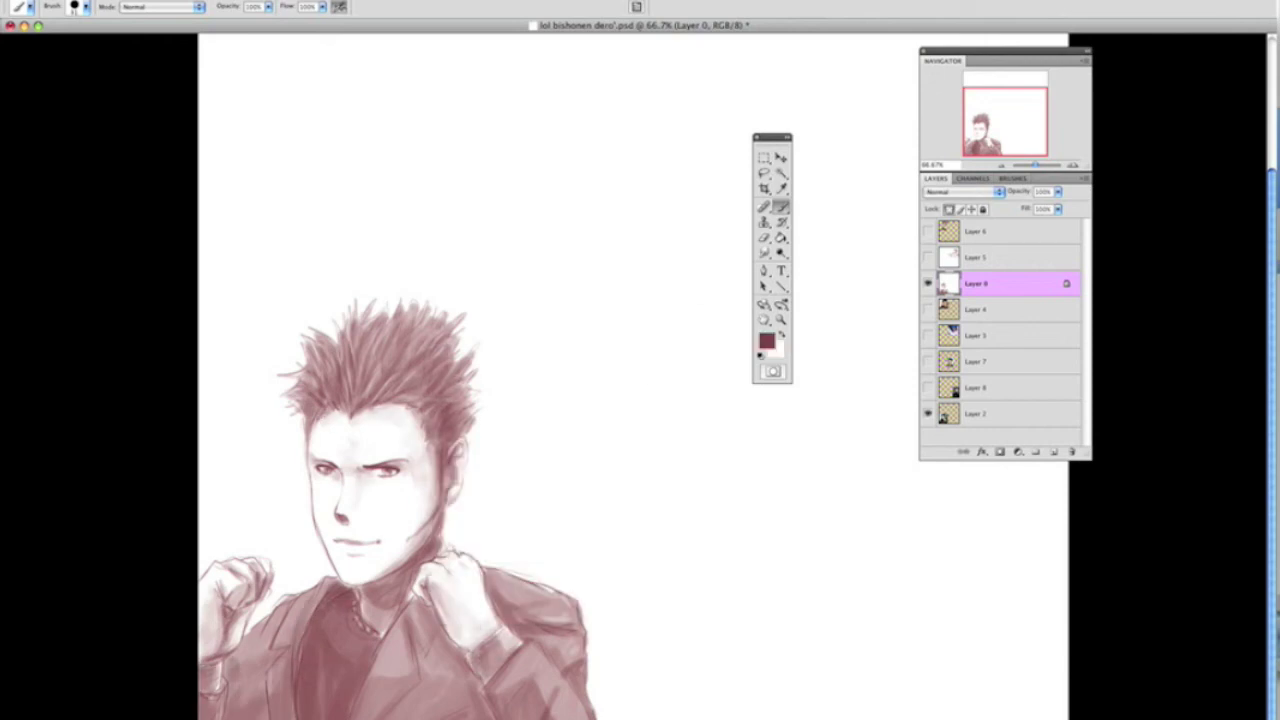
left_click_drag(440, 330, 318, 392)
mouse_move(425, 470)
left_mouse_down()
mouse_move(430, 540)
mouse_move(385, 555)
left_mouse_up()
- Resize the brush and paint dark red strokes along the top of the hair
key("x")
key("x")
key("F5")
key("F5")
right_click(346, 404)
key("Return")
mouse_move(306, 350)
left_mouse_down()
mouse_move(345, 318)
mouse_move(425, 300)
mouse_move(462, 365)
left_mouse_up()
key("x")
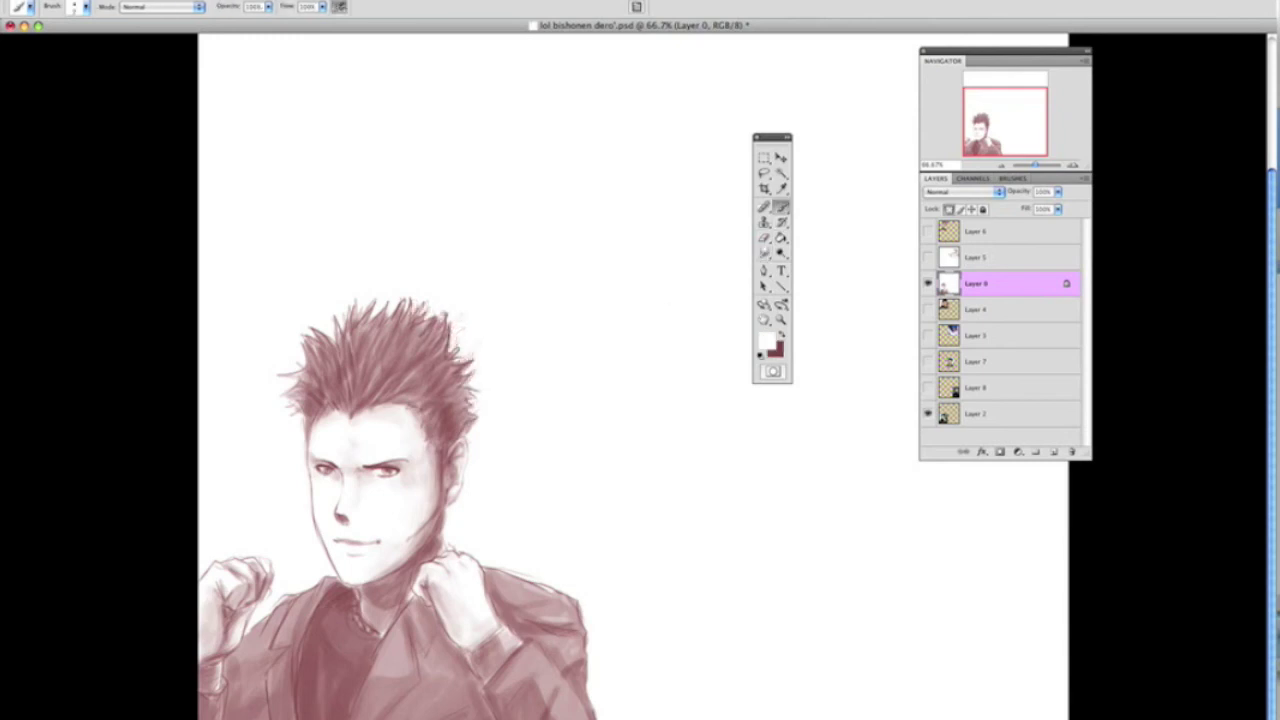
key("x")
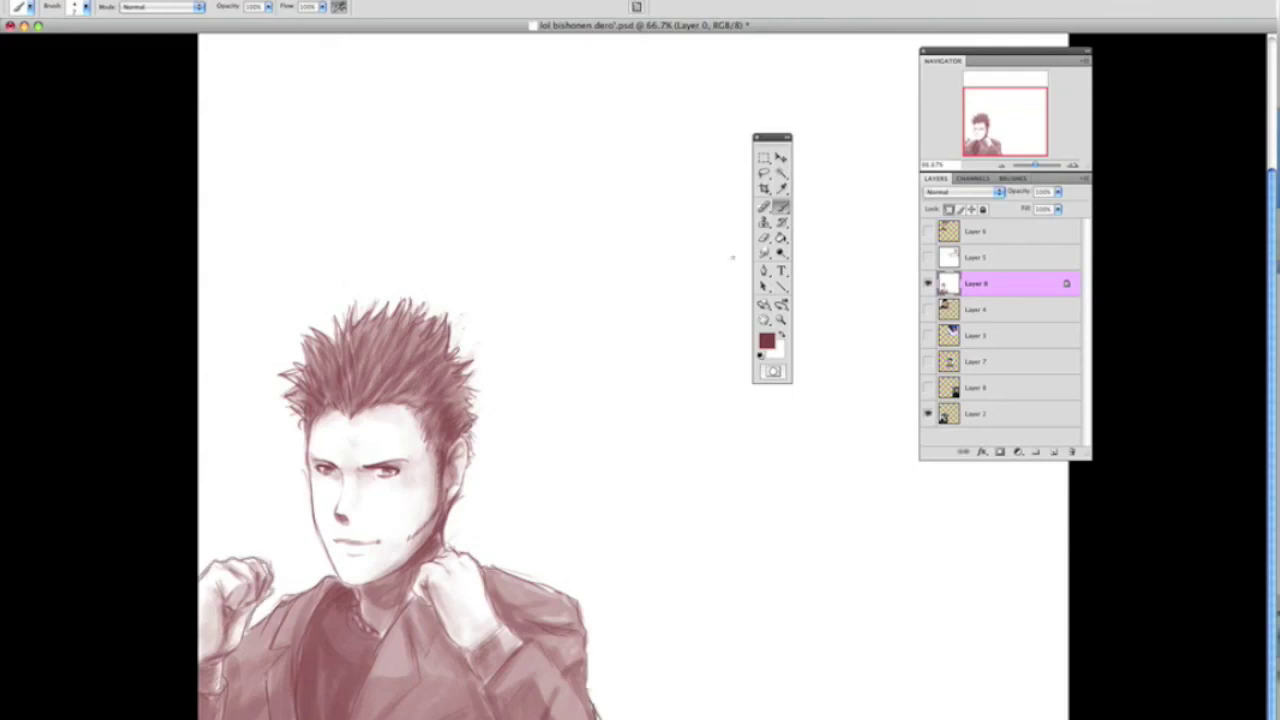
- Set up the Eraser at 100% zoom for the stray shading, then return to 50%
key("e")
key("ctrl+plus")
right_click(326, 396)
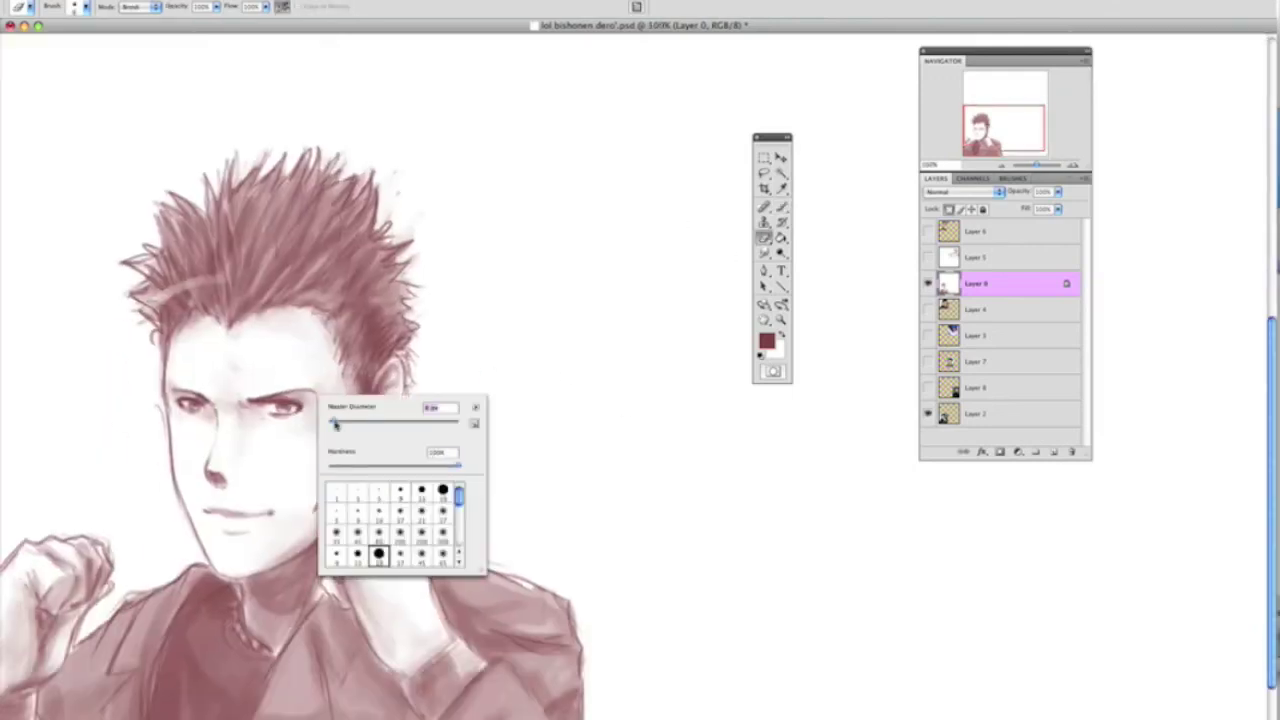
key("Escape")
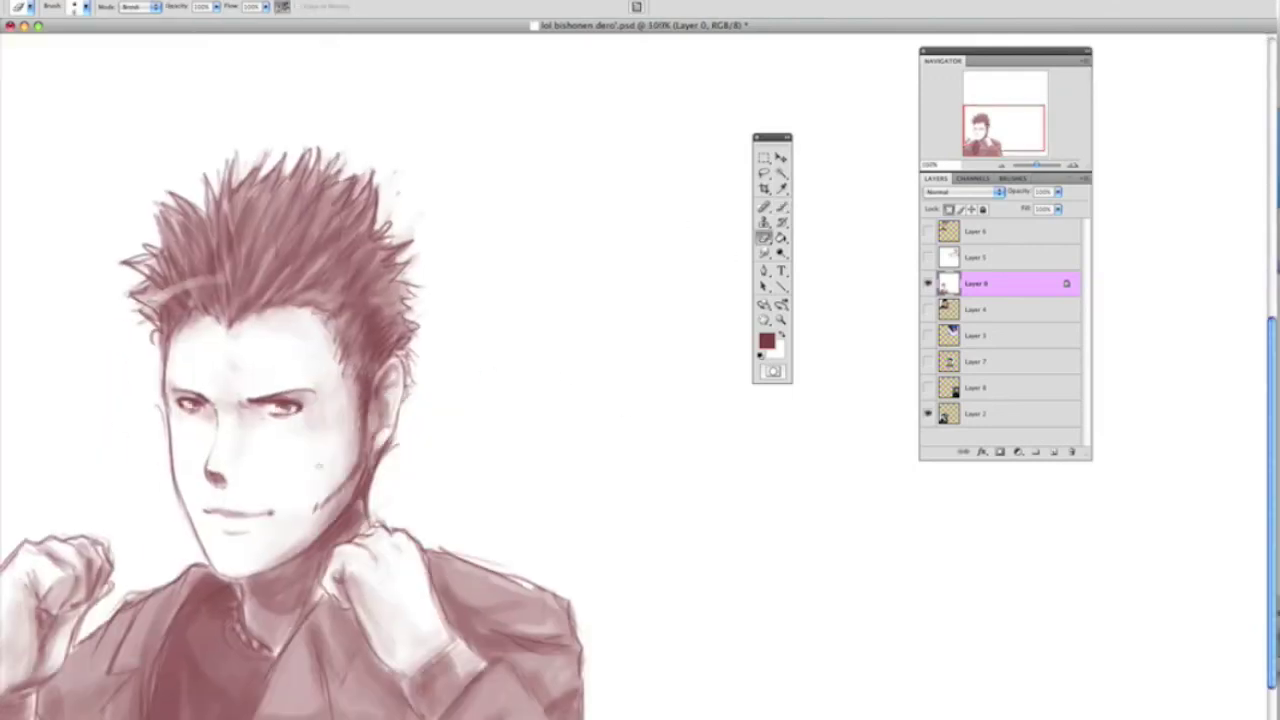
key("ctrl+minus")
key("ctrl+minus")
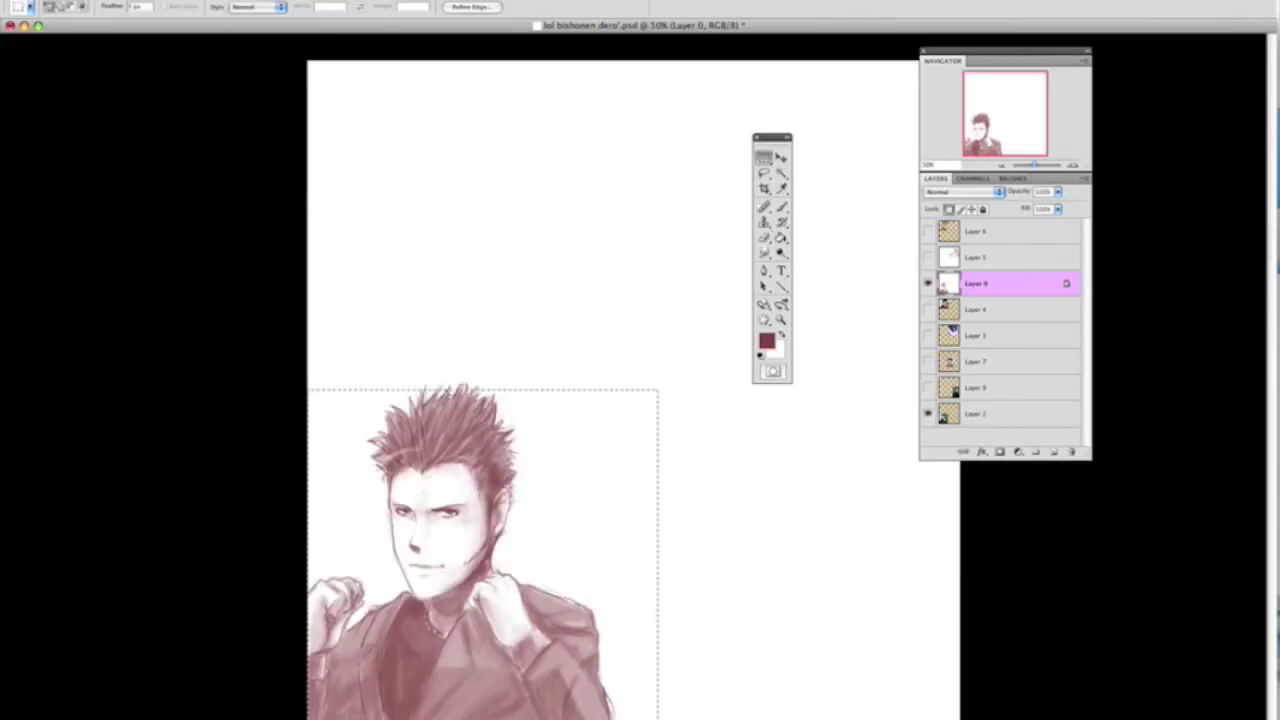
- Delete the empty band above the figure, show Layer 5, and move Layer 0 above it
key("Delete")
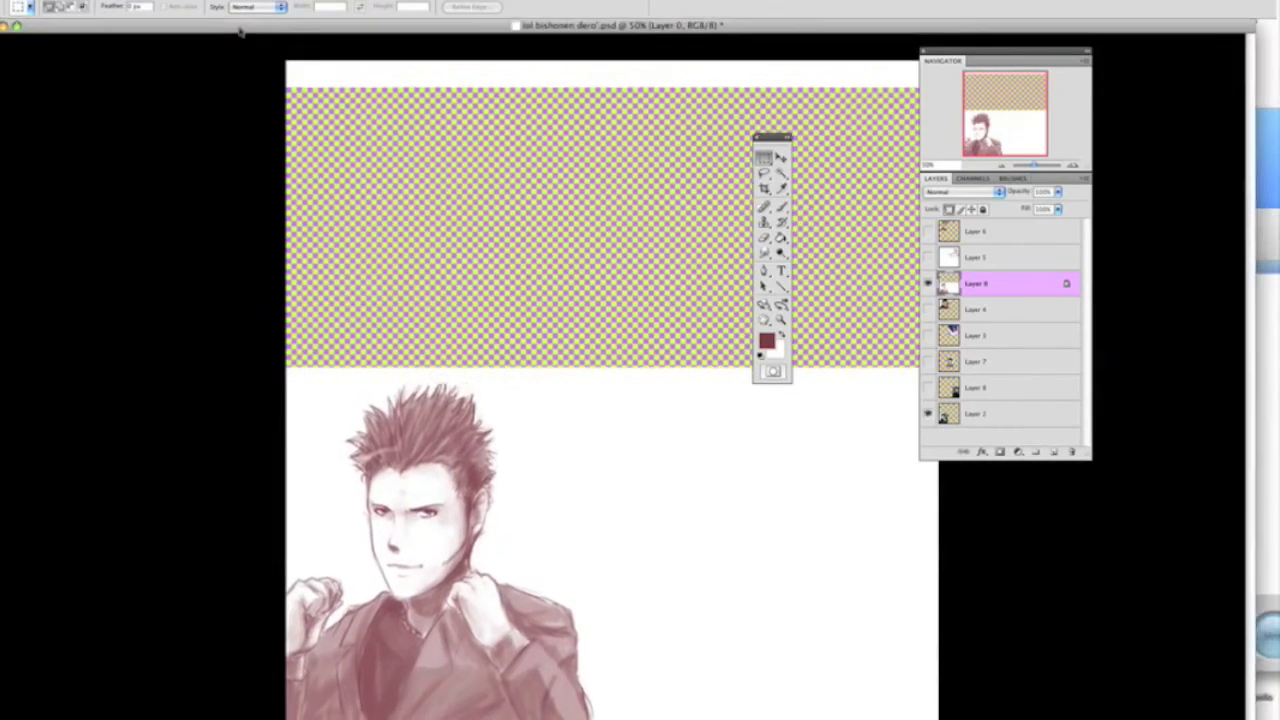
left_click(928, 258)
left_click(1004, 262)
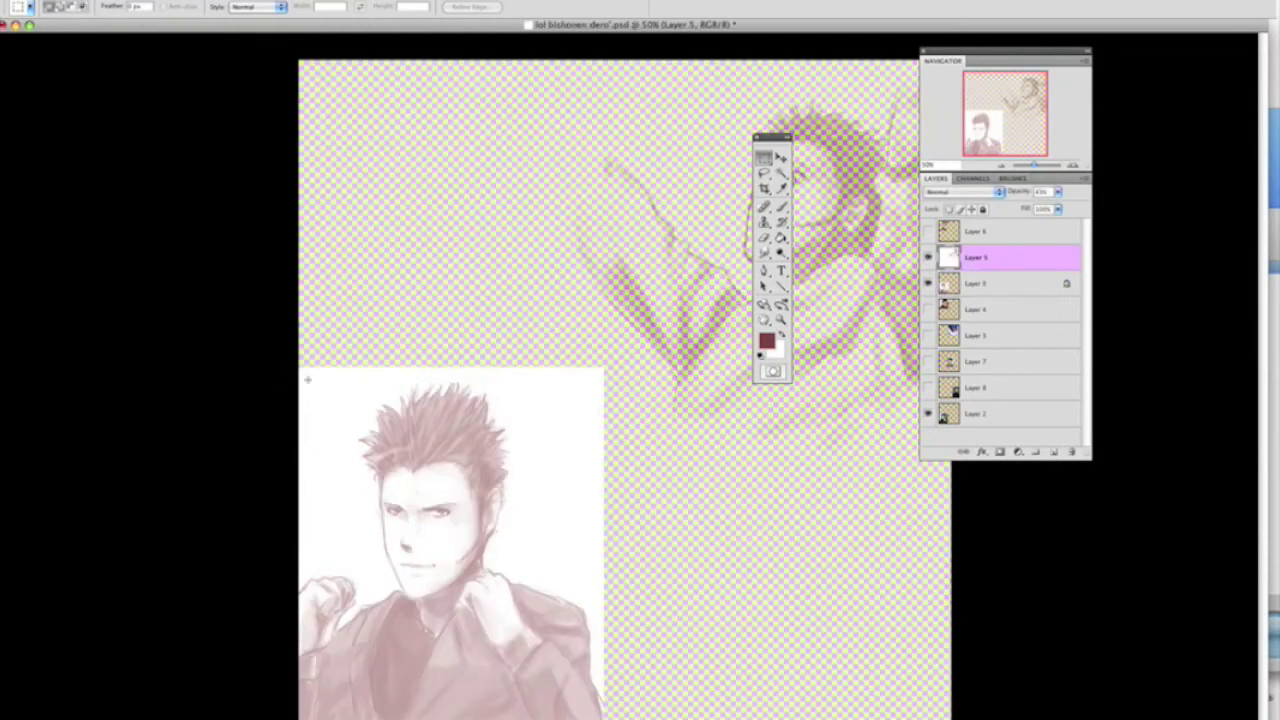
double_click(997, 288)
key("Escape")
left_click_drag(997, 288, 997, 258)
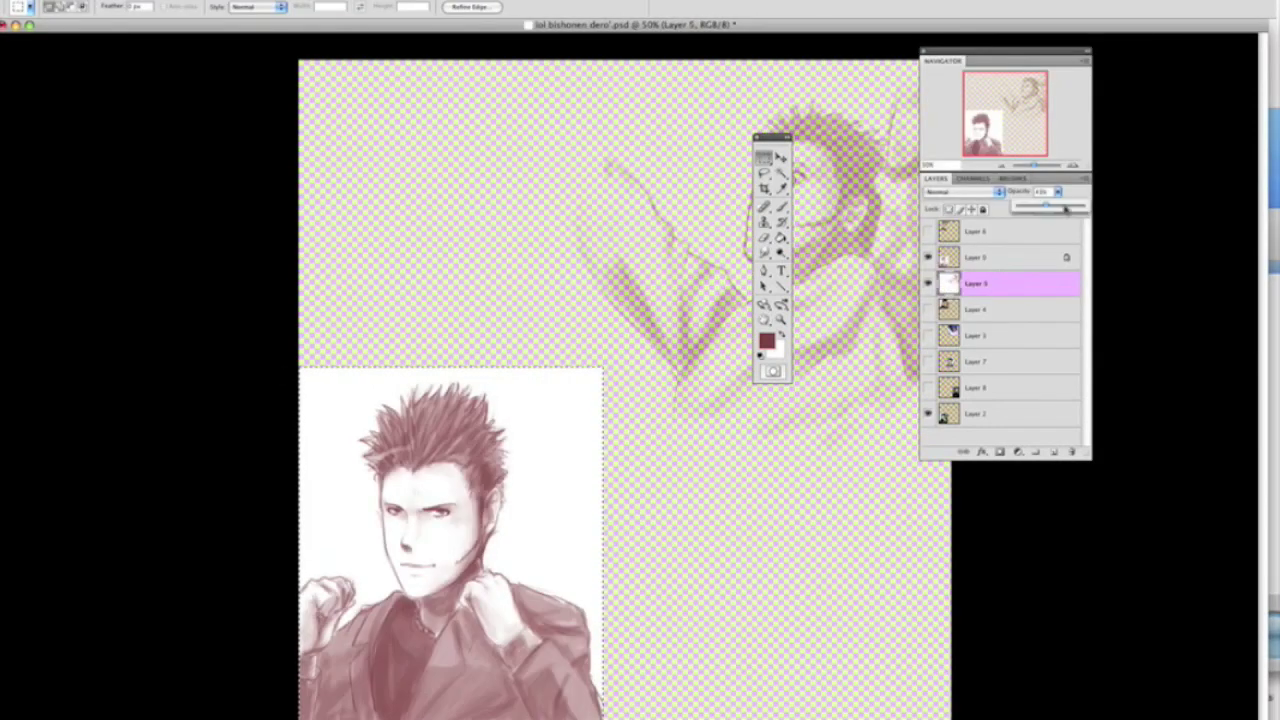
- Show the Layer 6 sketch, view the page at 33.3%, and reselect Layer 0
left_click(928, 231)
left_click(1000, 231)
key("ctrl+minus")
key("ctrl+plus")
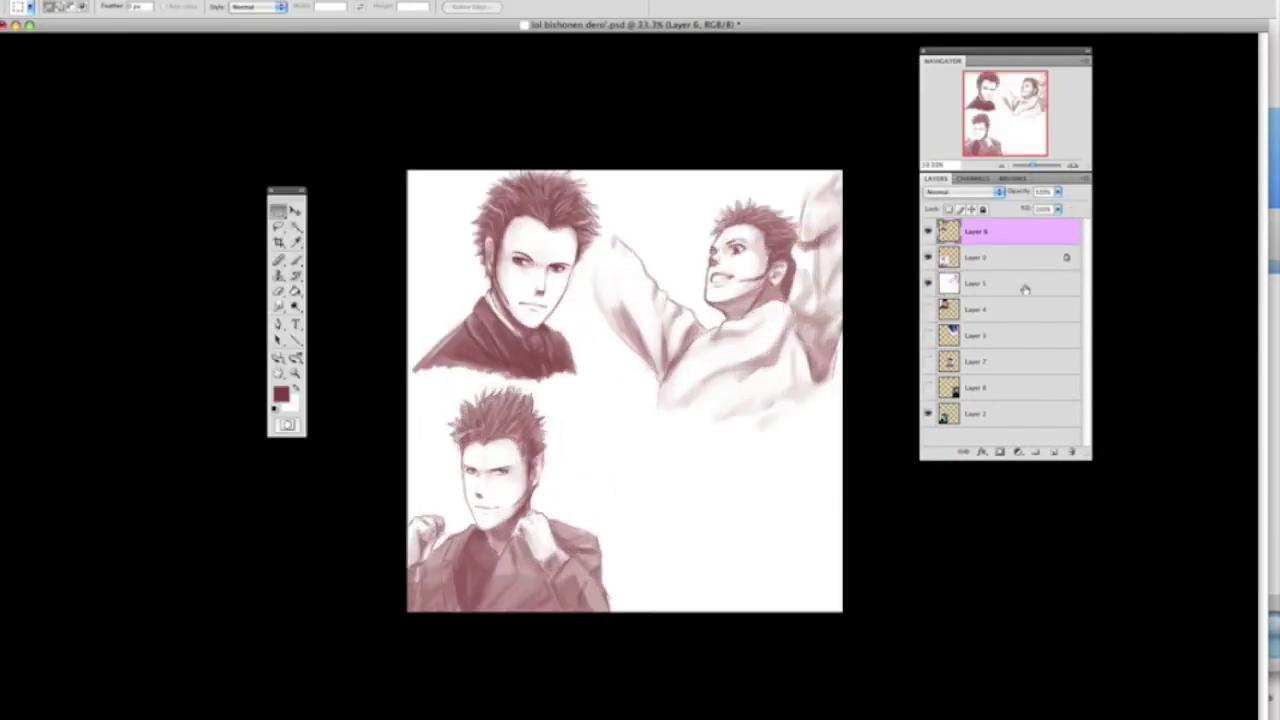
left_click(1000, 258)
- Switch back to the Brush and adjust its size
key("b")
right_click(546, 465)
key("Return")
right_click(548, 446)
key("Return")
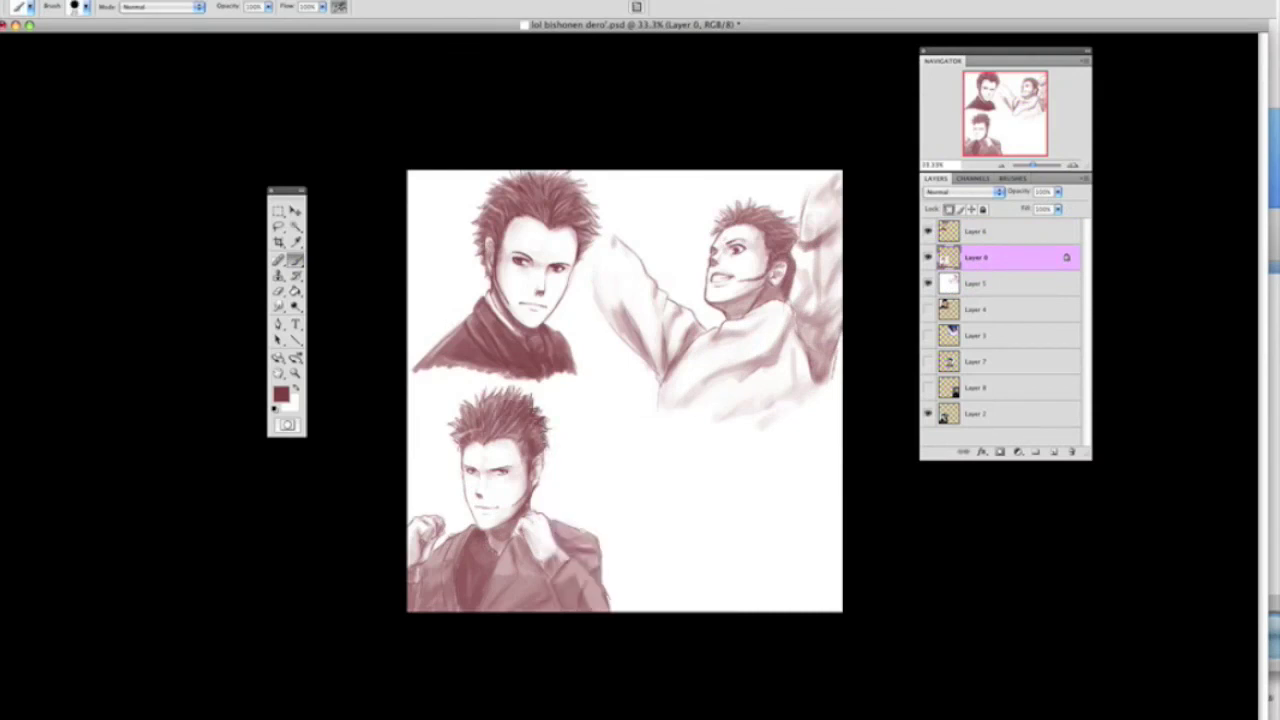
- Check the lower-left figure at 100%, resize the brush, then fit the page on screen
key("ctrl+alt+0")
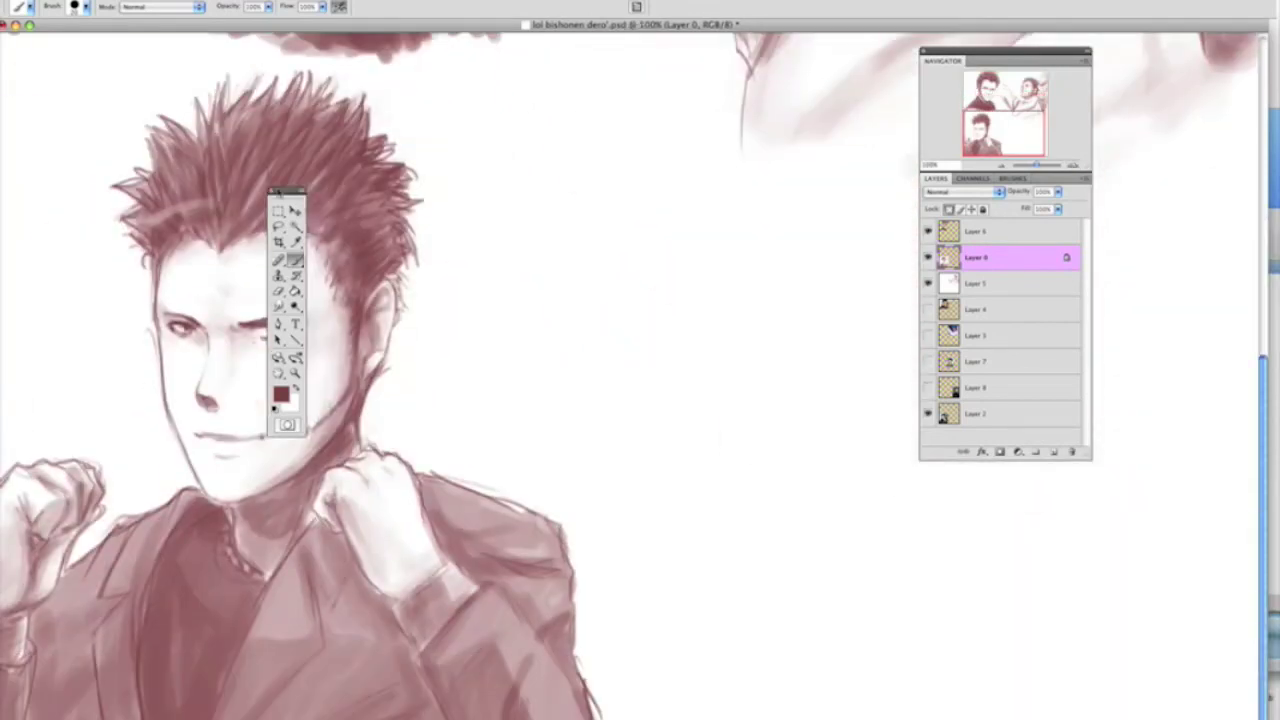
right_click(414, 304)
key("Return")
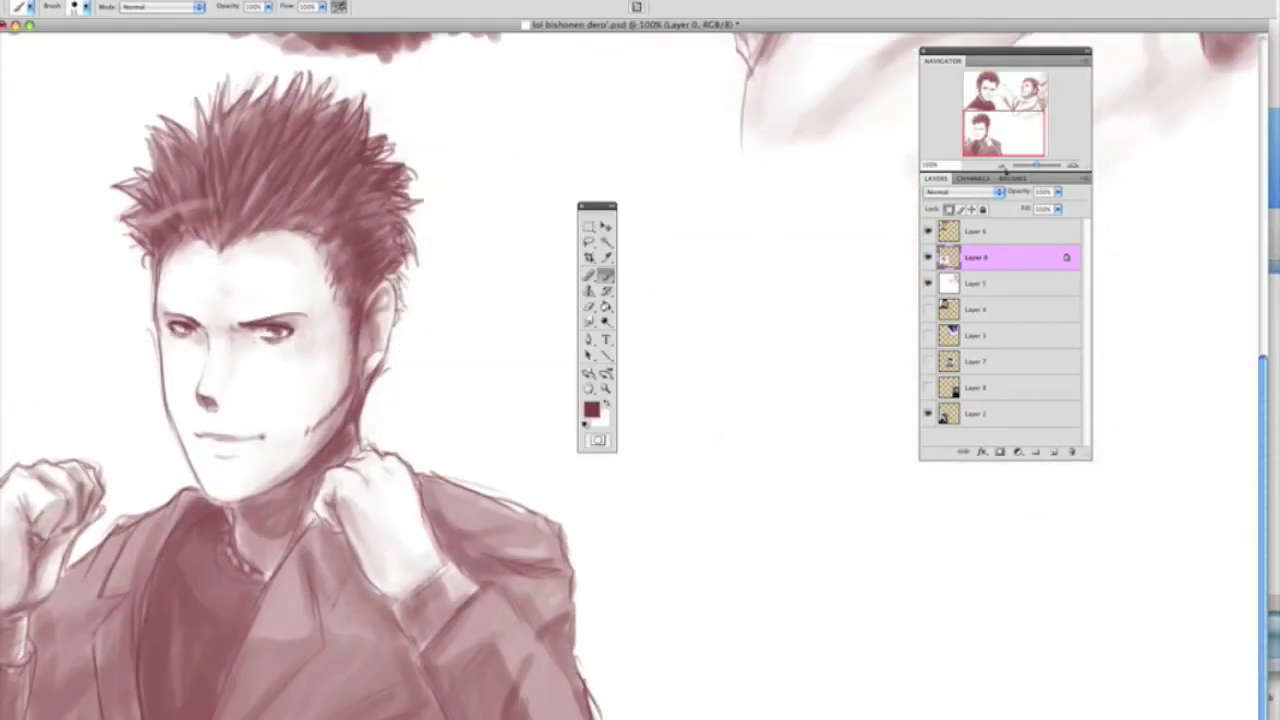
key("ctrl+0")
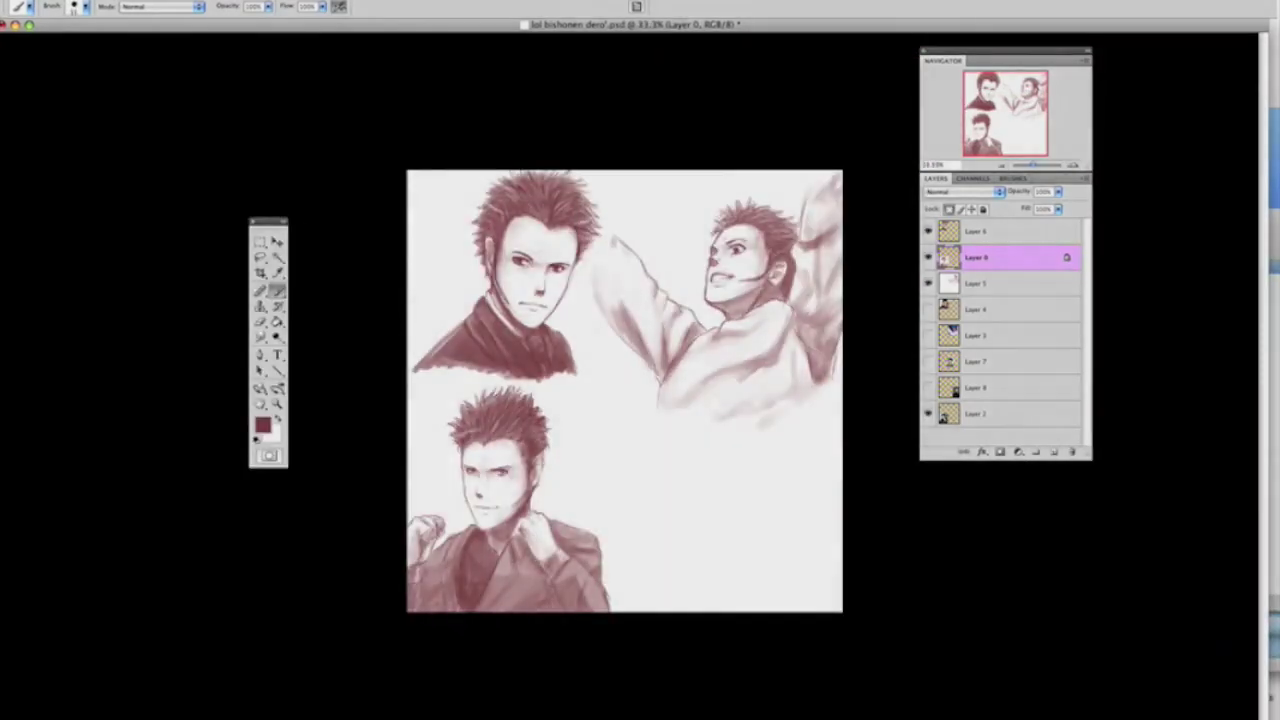